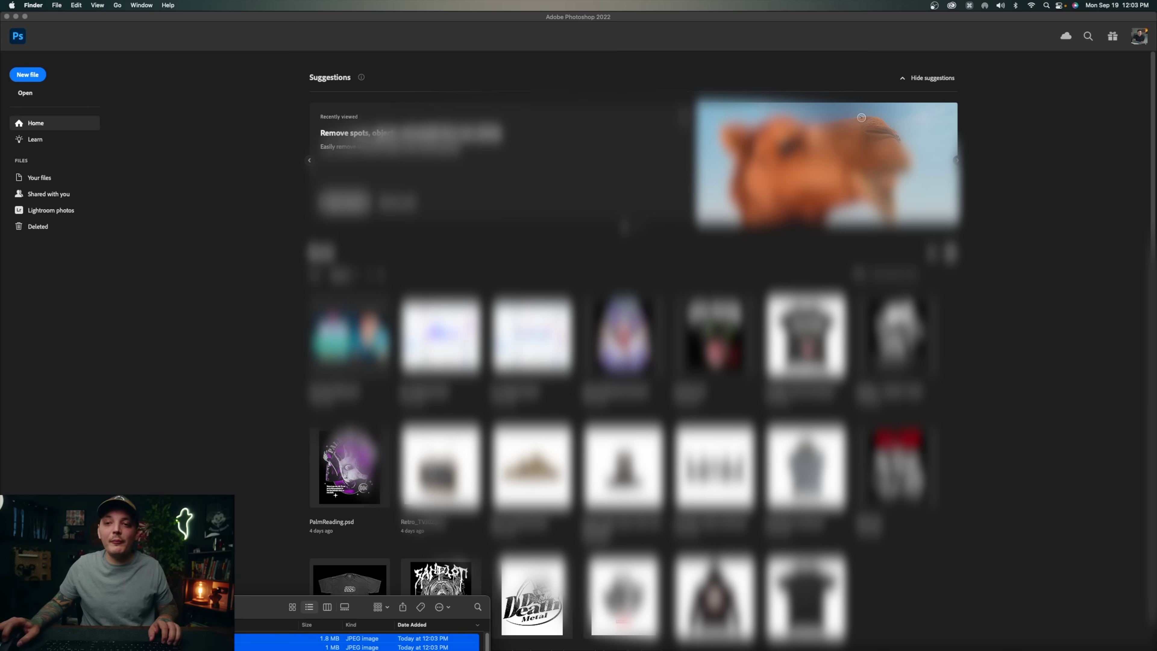
Step: Open the two selected eagle JPEG images in Photoshop and bring up the flying-eagle document
{"action": "left_click_drag", "start_coordinate": [360, 640], "coordinate": [207, 214]}
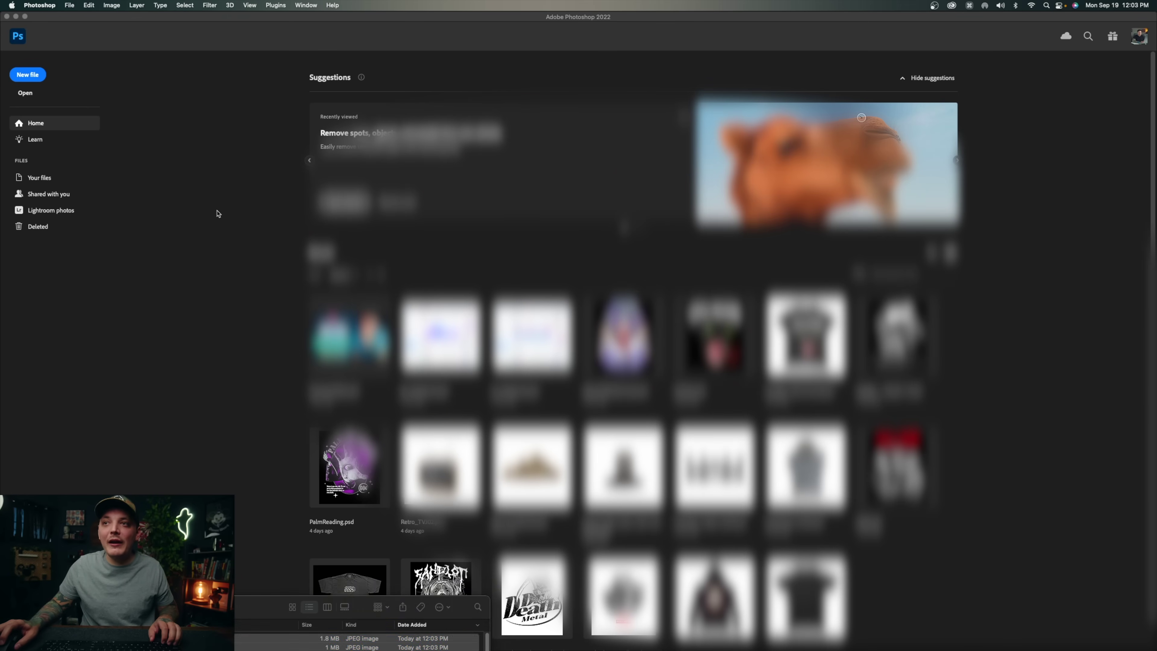
{"action": "scroll", "coordinate": [642, 286], "scroll_direction": "right", "scroll_amount": 3}
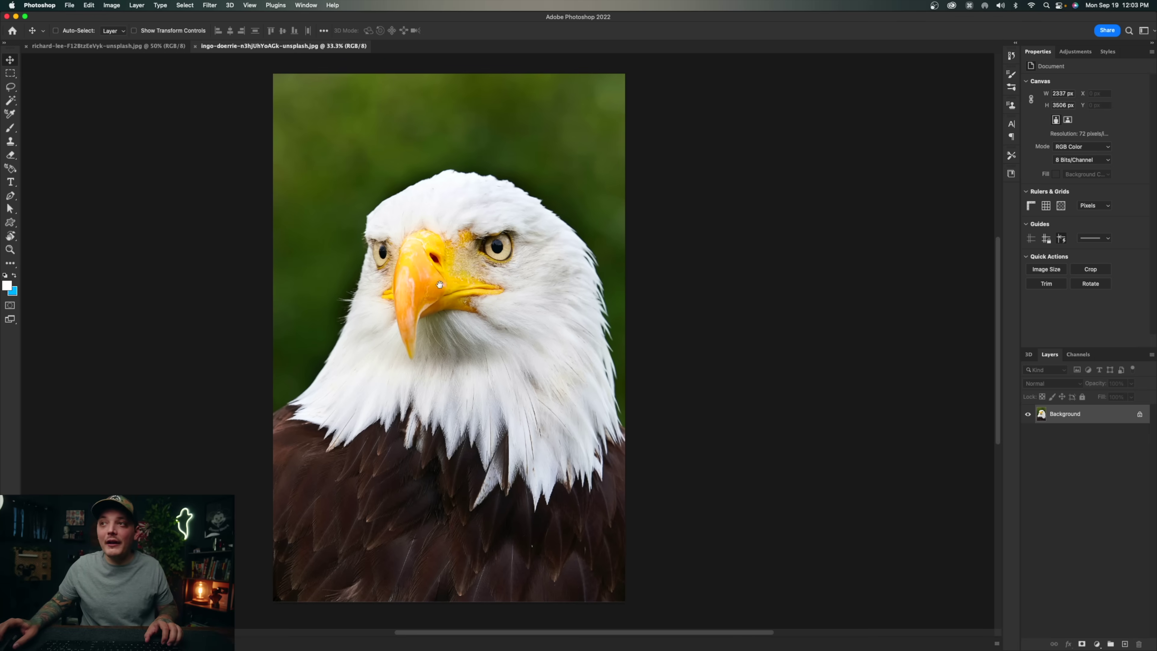
{"action": "key", "text": "ctrl+Tab"}
Step: Convert the flying-eagle Background into a regular layer named Layer 0 and remove the background around the bird
{"action": "double_click", "coordinate": [1109, 417]}
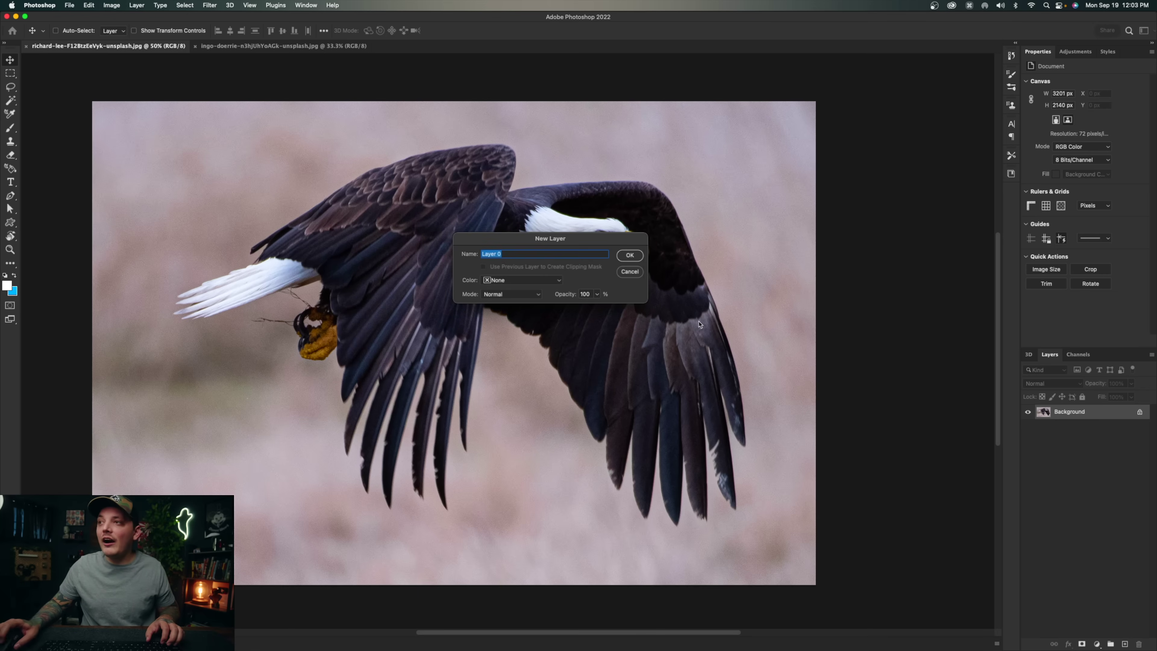
{"action": "left_click", "coordinate": [639, 257]}
{"action": "scroll", "coordinate": [591, 258], "scroll_direction": "right", "scroll_amount": 3}
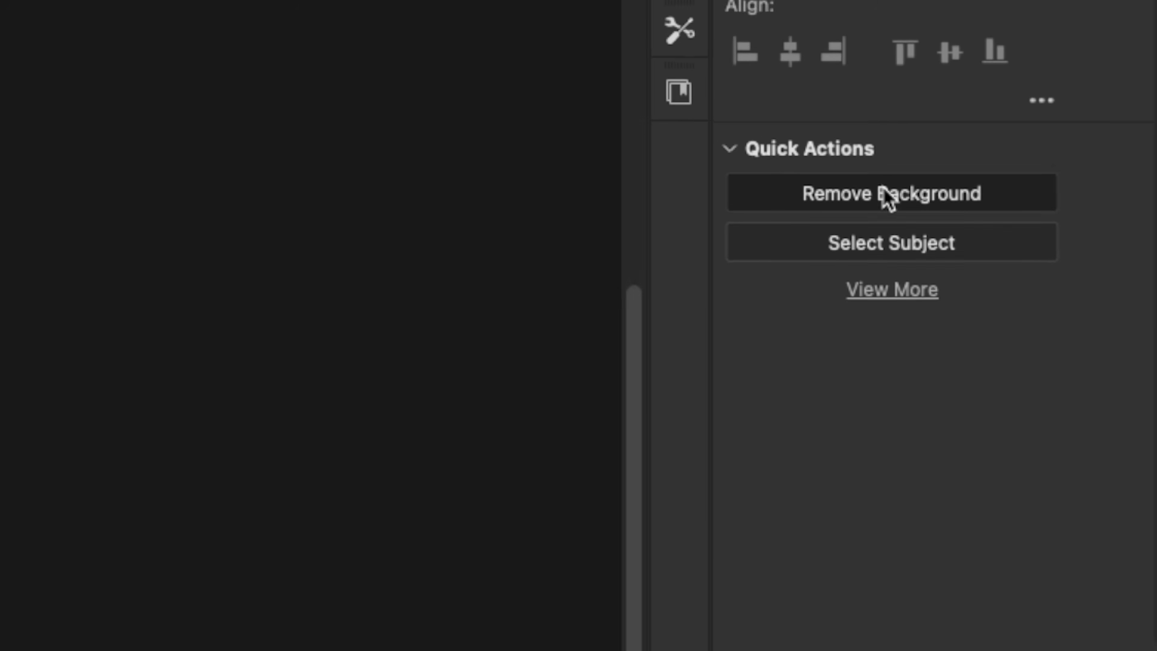
{"action": "left_click", "coordinate": [1004, 201]}
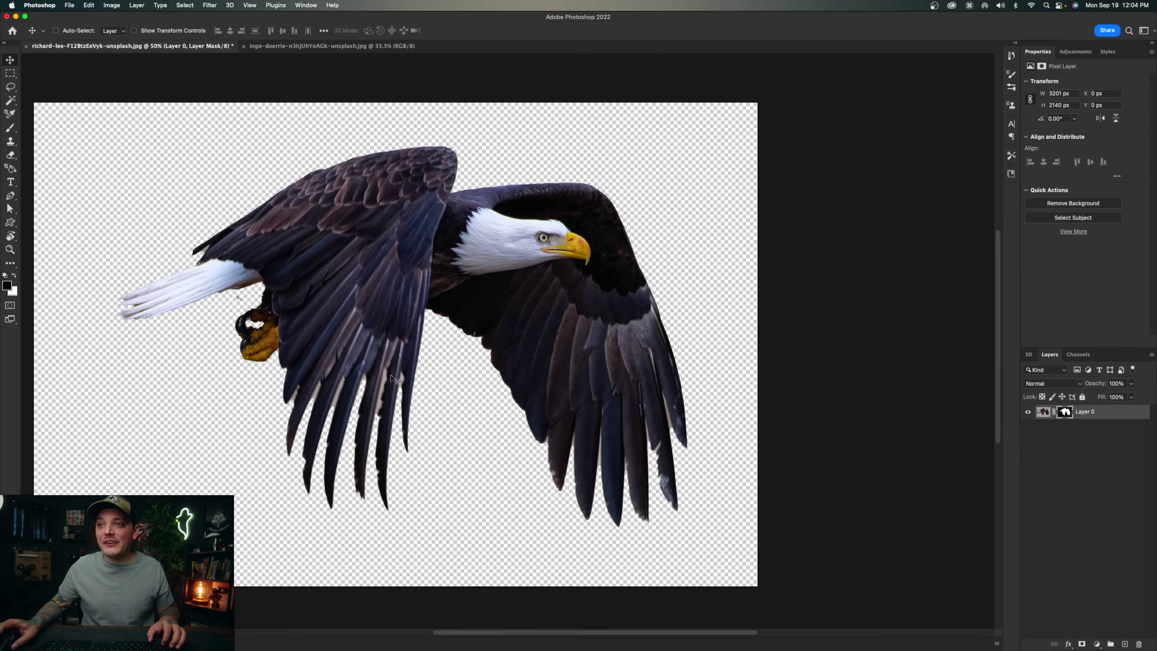
{"action": "key", "text": "z"}
{"action": "left_click", "coordinate": [348, 369]}
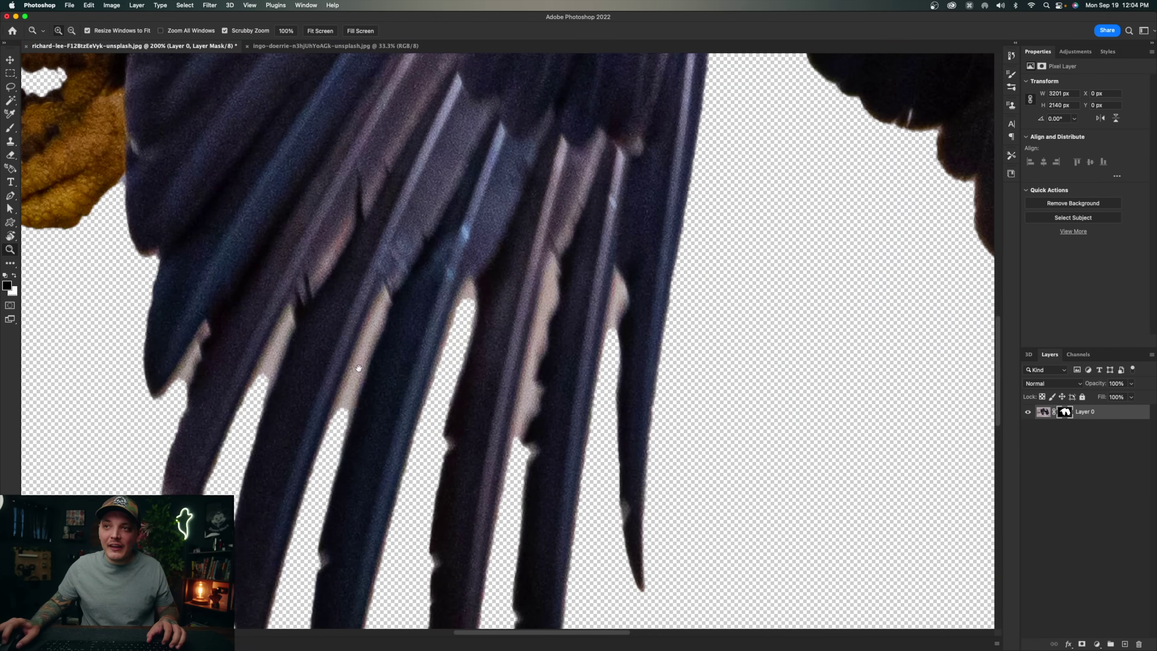
{"action": "scroll", "coordinate": [418, 298], "scroll_direction": "down", "scroll_amount": 4}
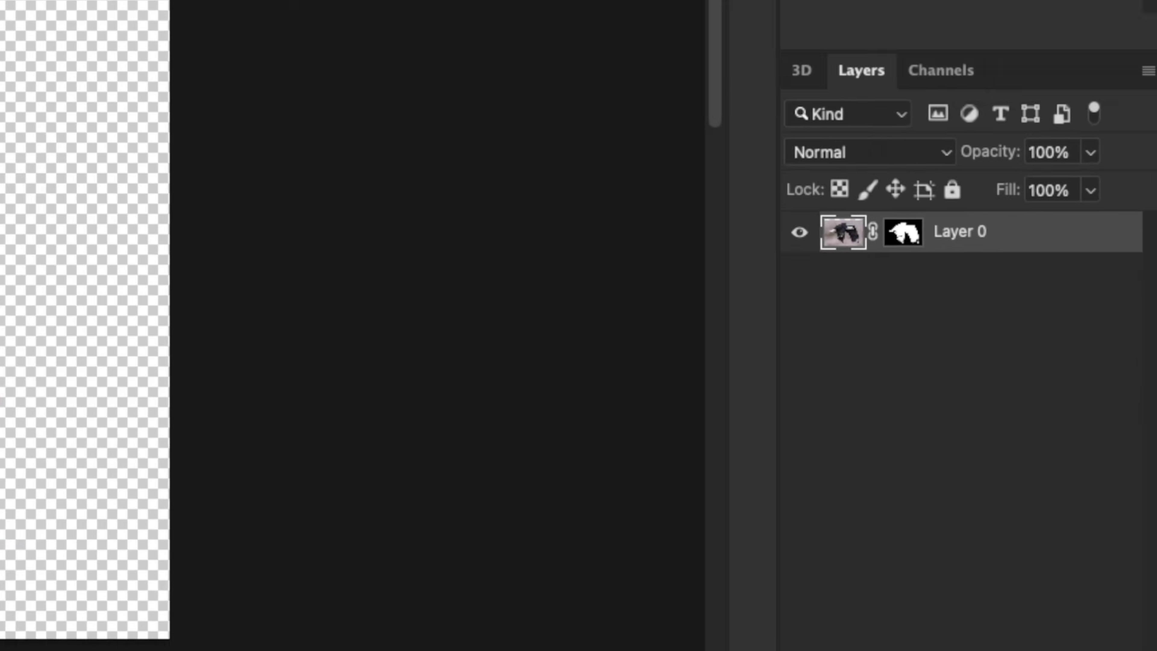
Step: Add a new layer filled with white at 100% opacity and place it beneath the cut-out eagle layer
{"action": "left_click", "coordinate": [1124, 644]}
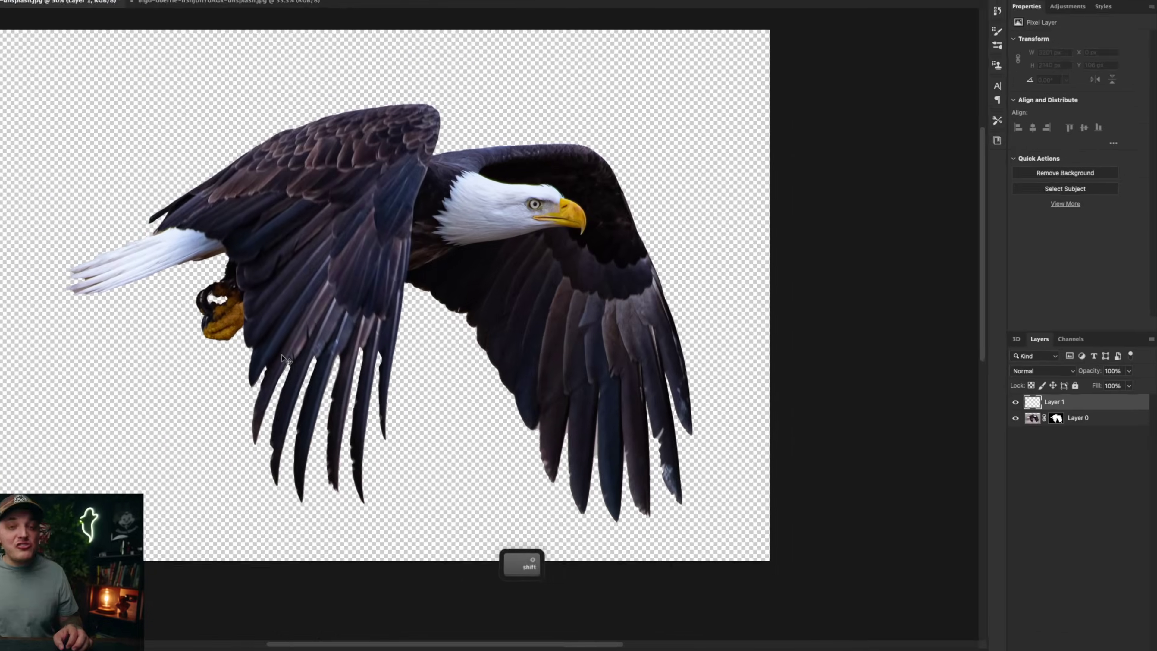
{"action": "key", "text": "shift+BackSpace"}
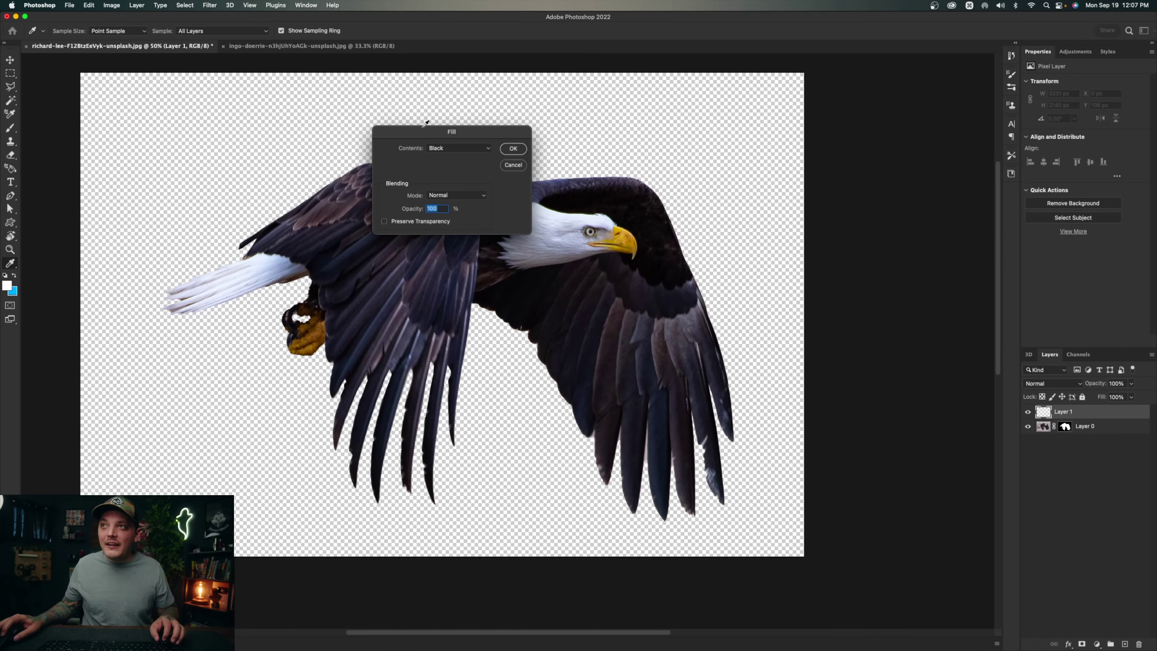
{"action": "left_click", "coordinate": [446, 149]}
{"action": "left_click", "coordinate": [446, 172]}
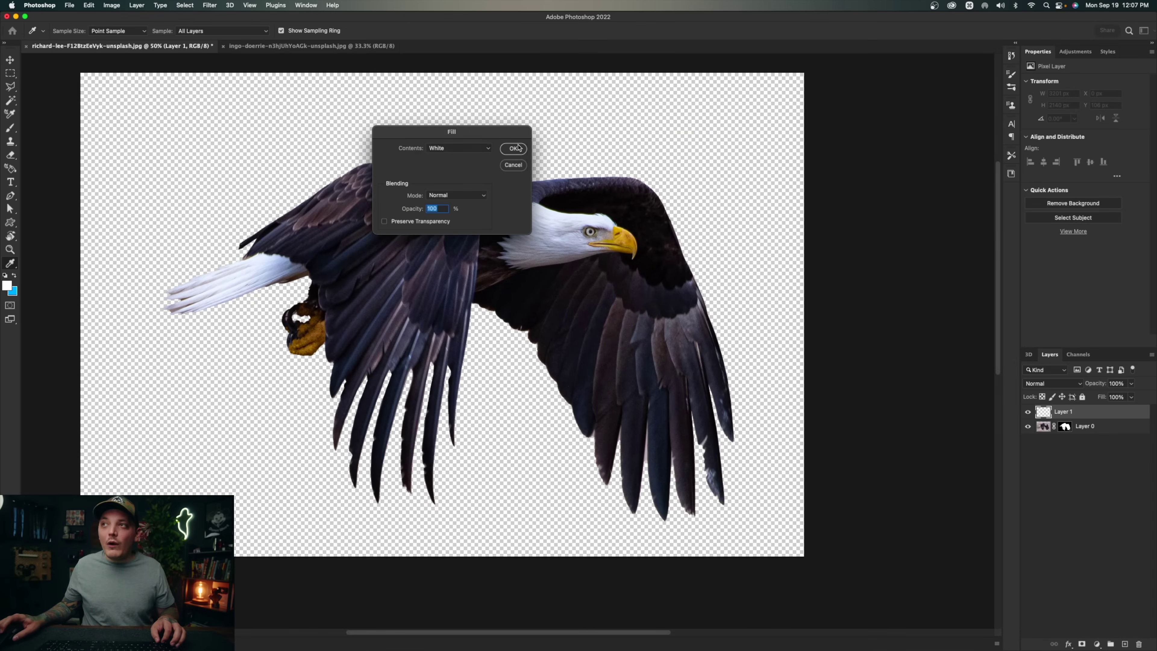
{"action": "left_click", "coordinate": [513, 149]}
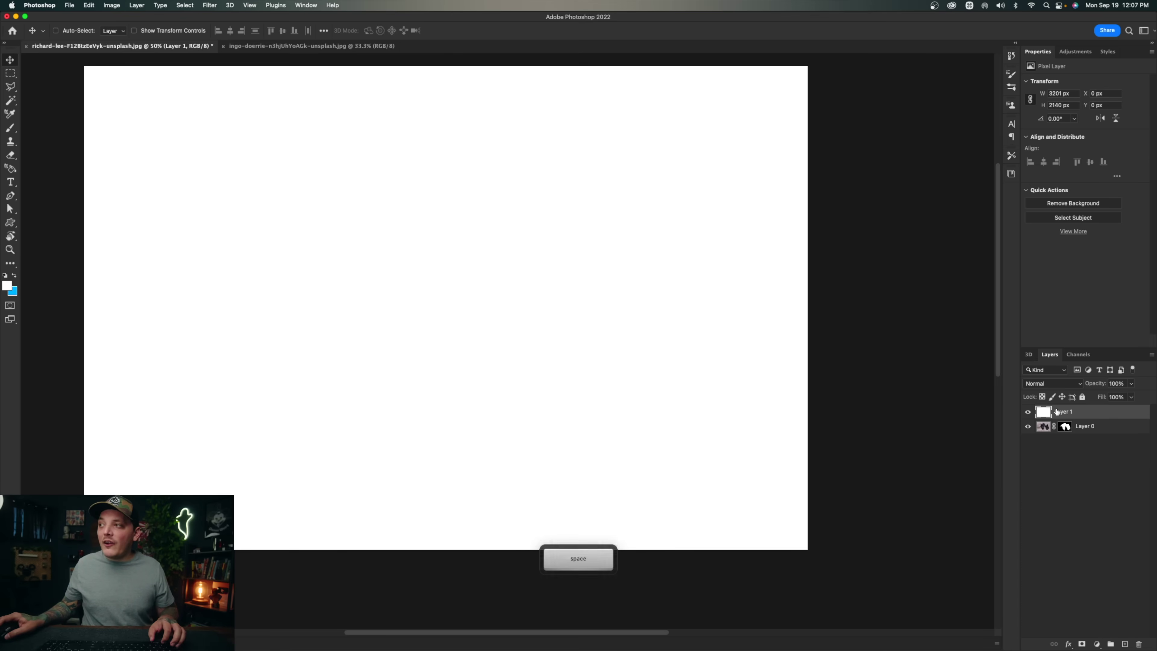
{"action": "left_click_drag", "start_coordinate": [1056, 412], "coordinate": [1057, 432]}
{"action": "key", "text": "super"}
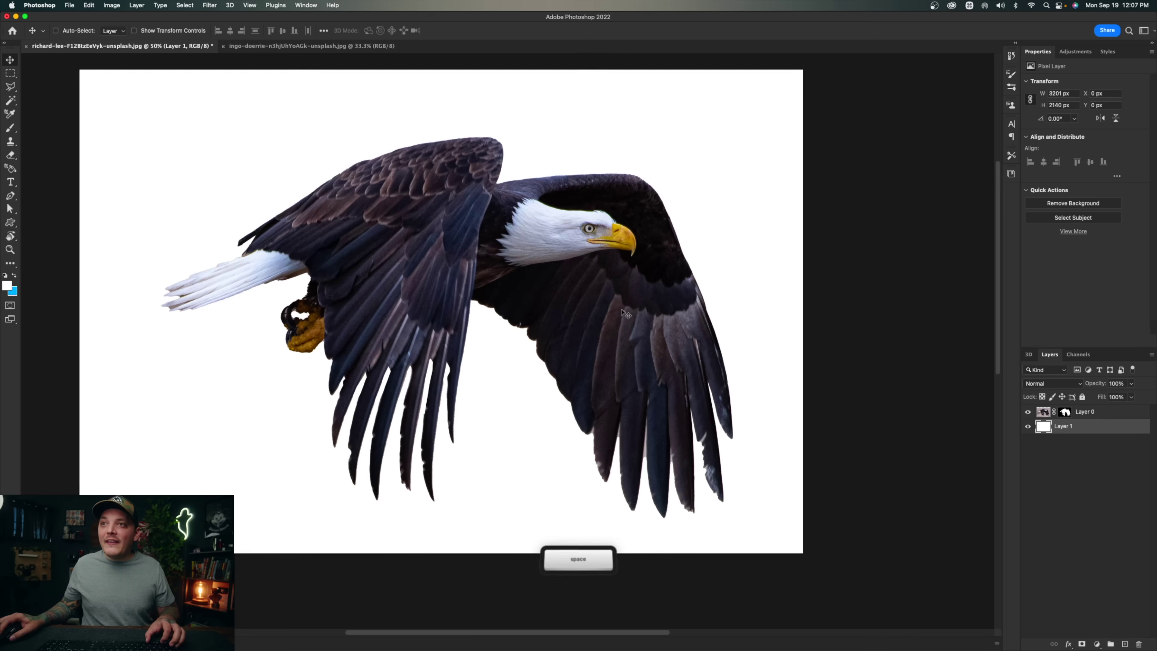
Step: Paste a merged copy of the whole canvas in place as the topmost layer and reset the colours to default black and white
{"action": "key", "text": "super+a"}
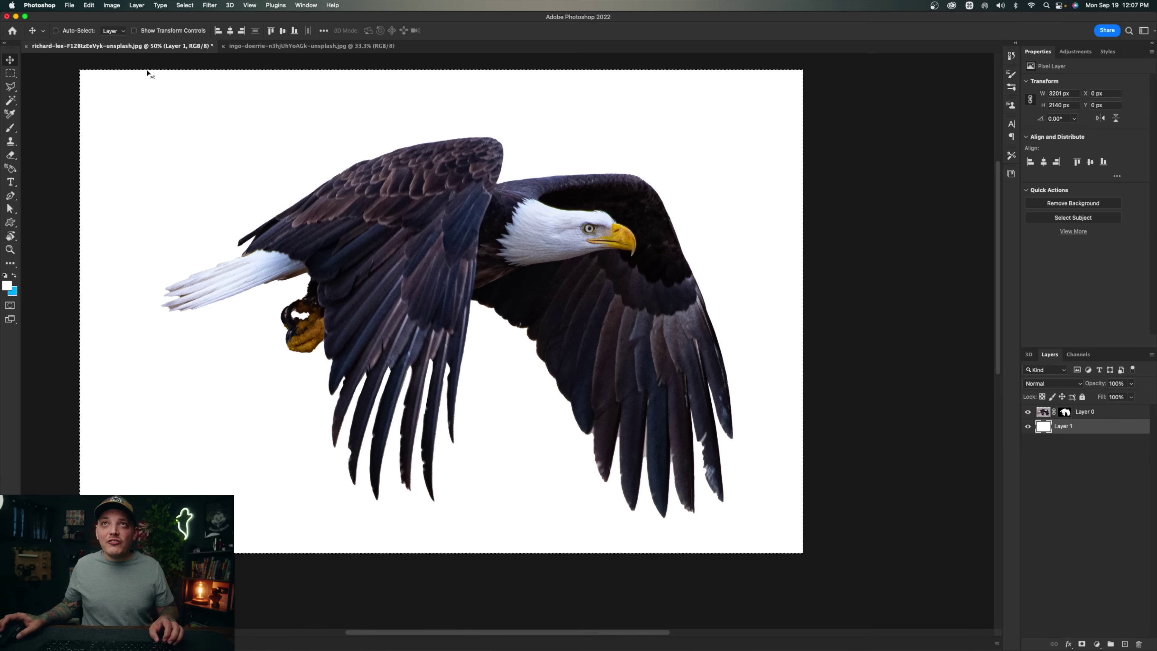
{"action": "left_click", "coordinate": [88, 5]}
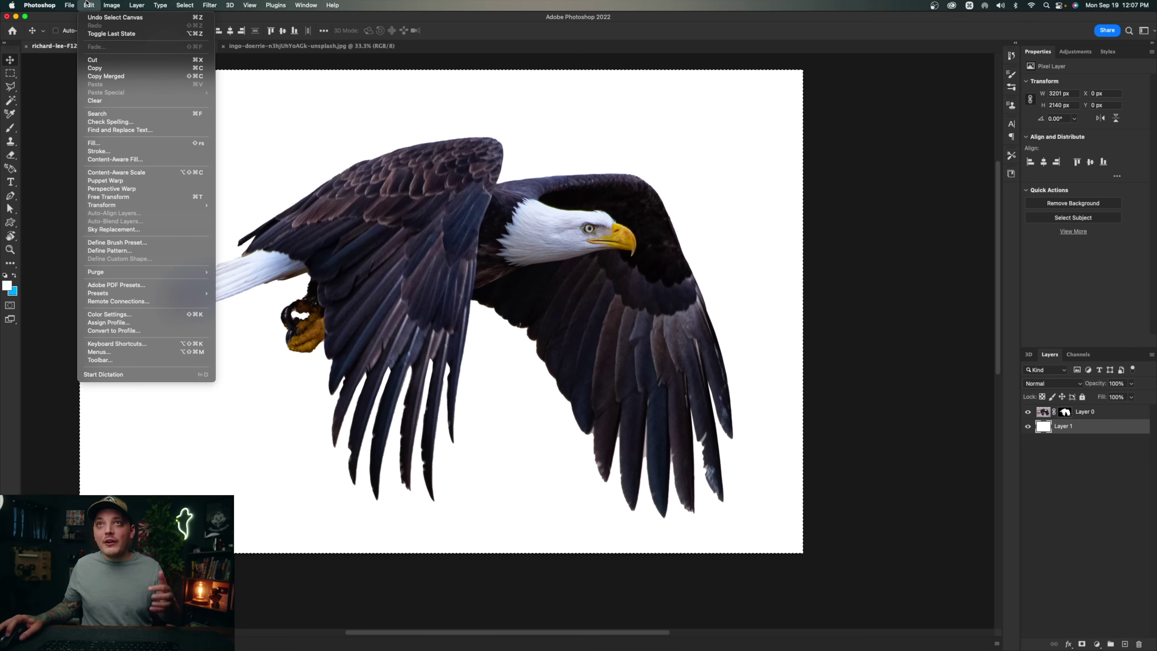
{"action": "left_click", "coordinate": [116, 76]}
{"action": "left_click", "coordinate": [88, 5]}
{"action": "mouse_move", "coordinate": [191, 93]}
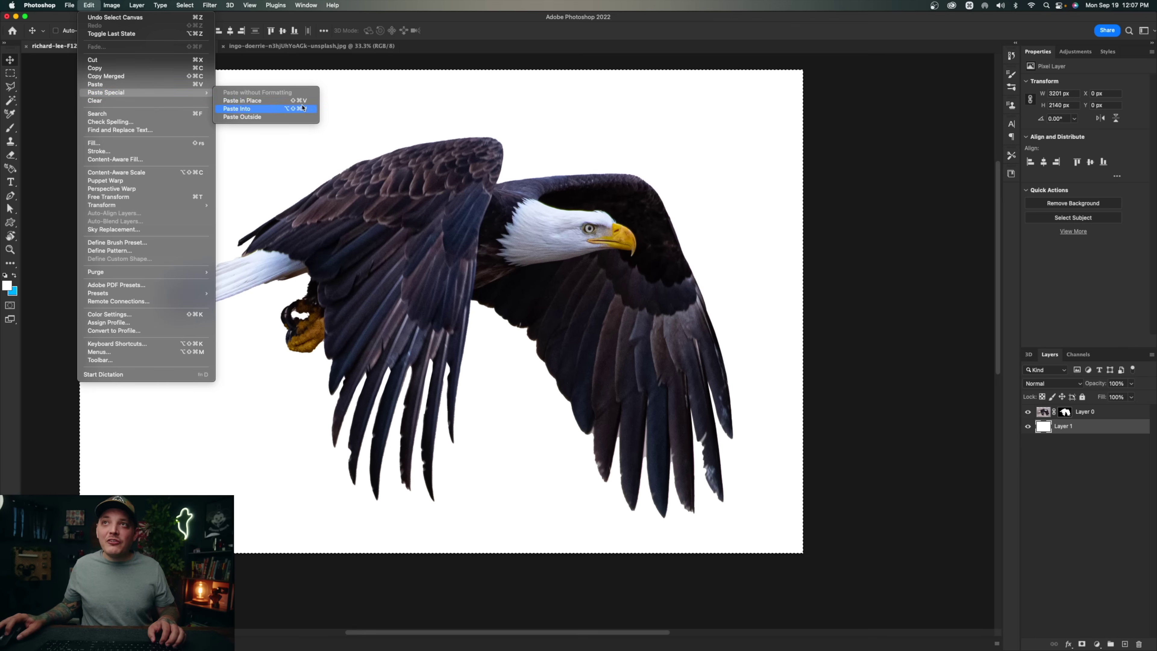
{"action": "left_click", "coordinate": [300, 106]}
{"action": "key", "text": "super+shift+bracketright"}
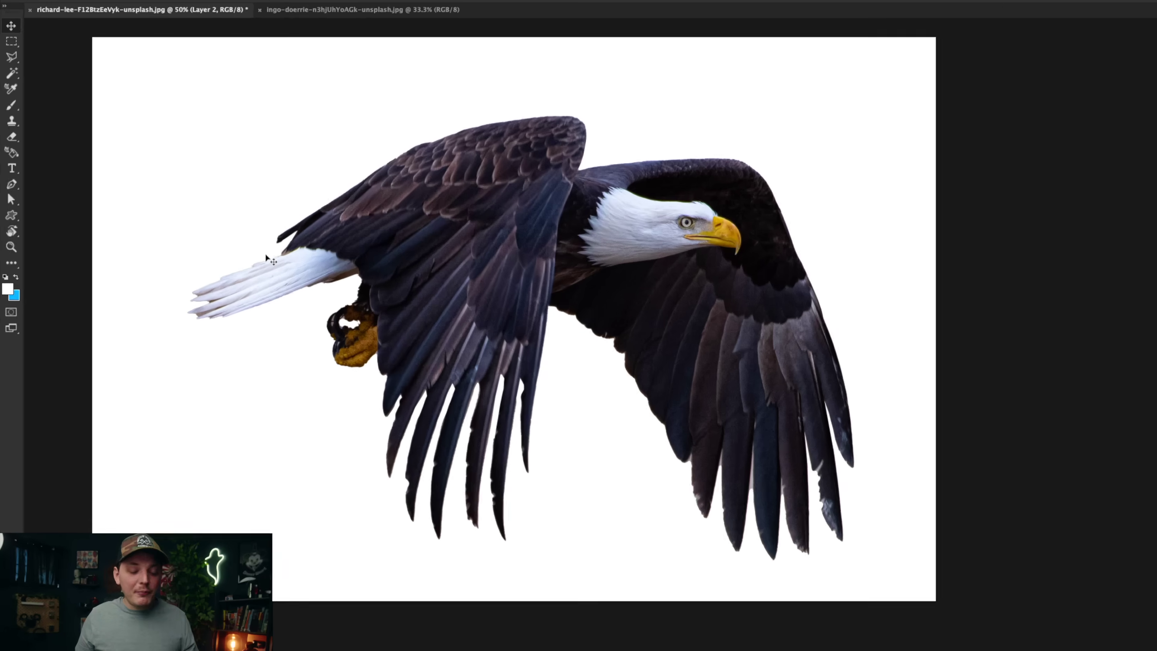
{"action": "key", "text": "d"}
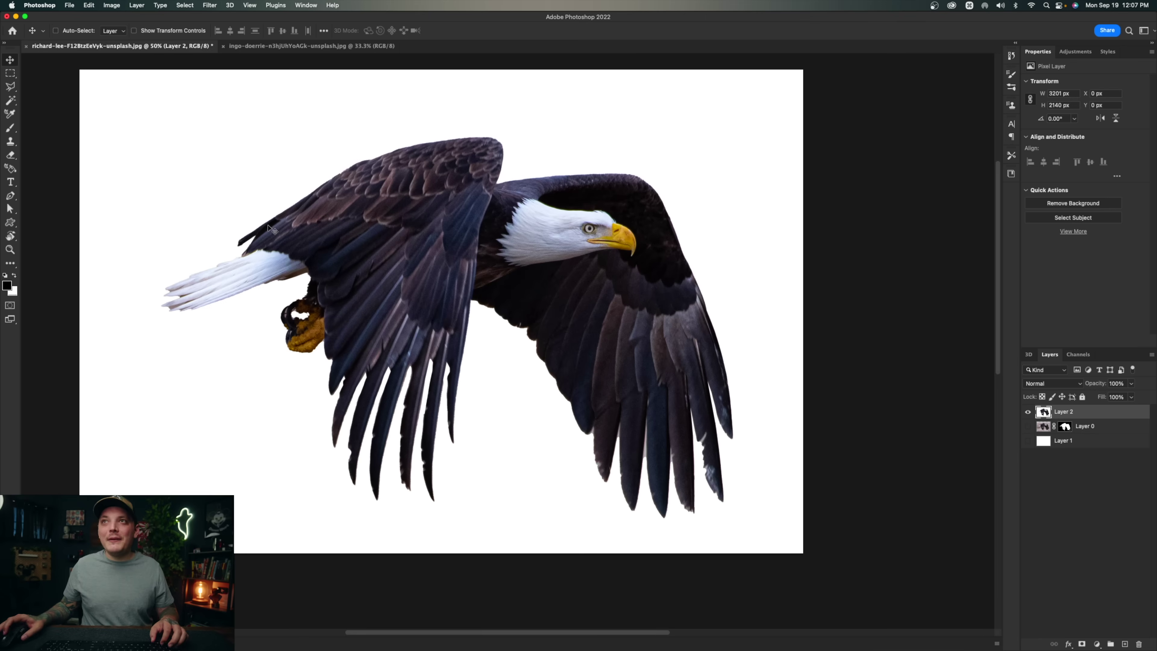
{"action": "left_click", "coordinate": [210, 5]}
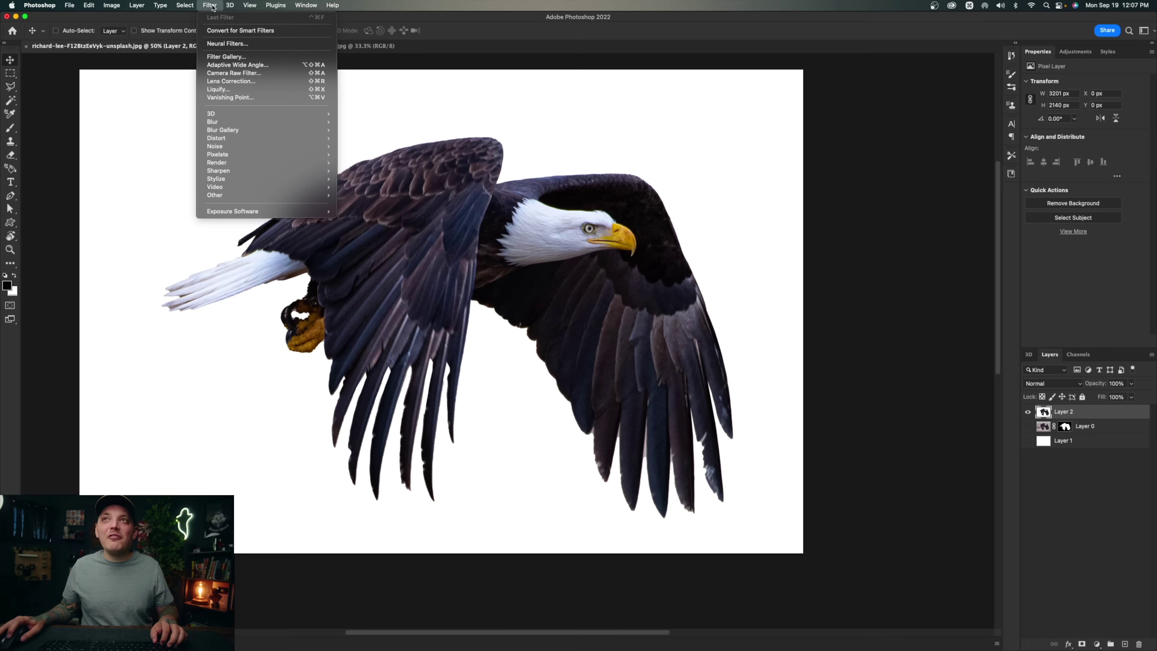
{"action": "left_click", "coordinate": [242, 59]}
{"action": "left_click", "coordinate": [875, 305]}
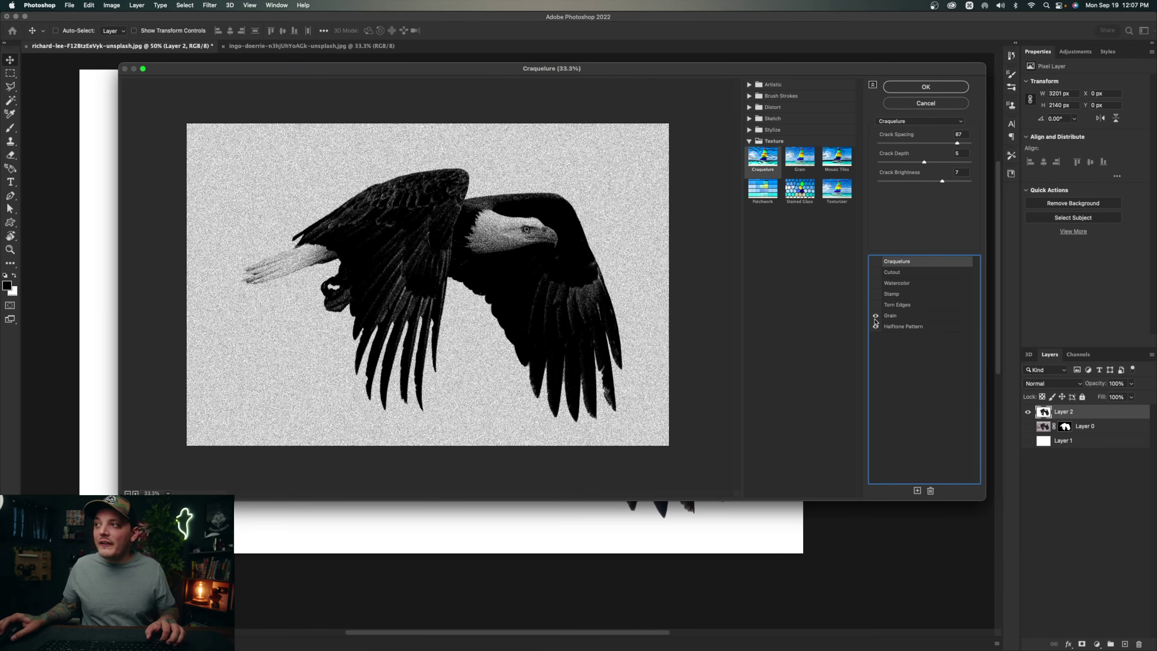
{"action": "left_click", "coordinate": [876, 316]}
{"action": "left_click", "coordinate": [875, 328]}
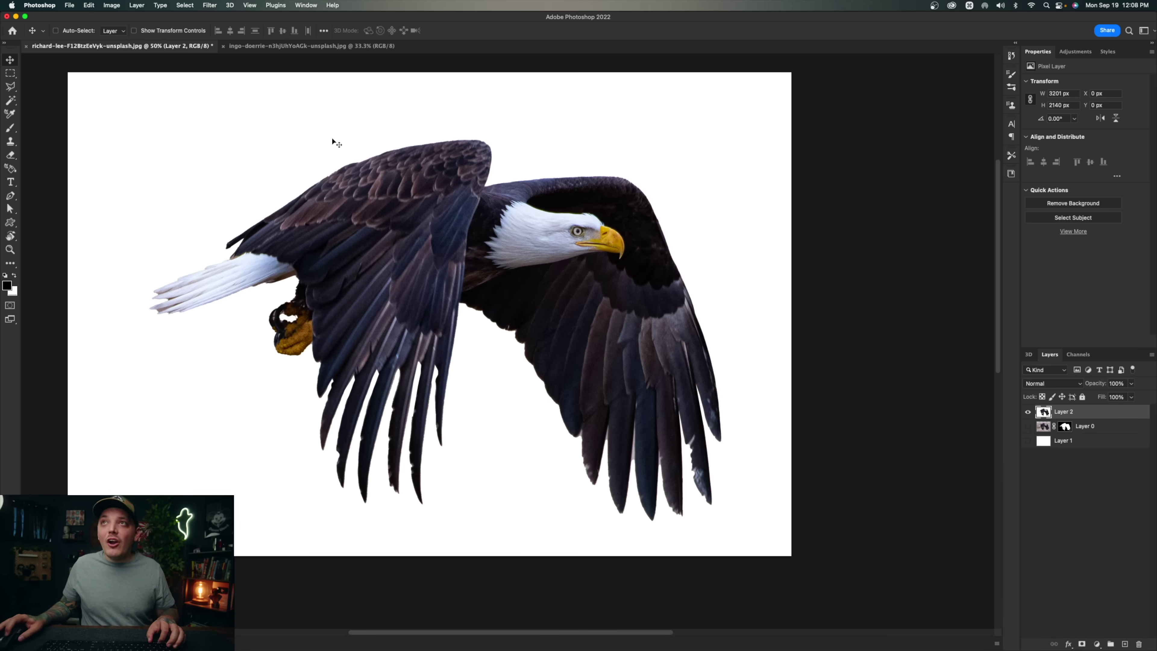
Step: In the Camera Raw Filter on the merged eagle layer, set Exposure to +0.70, Contrast to +17, Highlights to -50 and Shadows to +43
{"action": "left_click", "coordinate": [212, 5]}
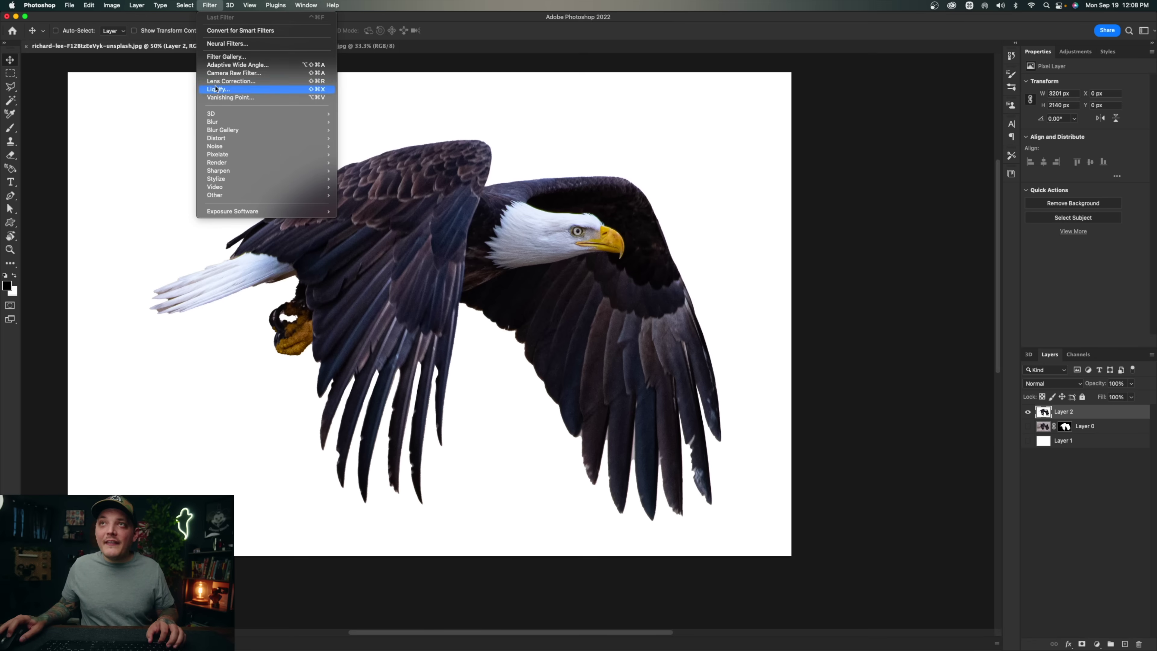
{"action": "left_click", "coordinate": [222, 73]}
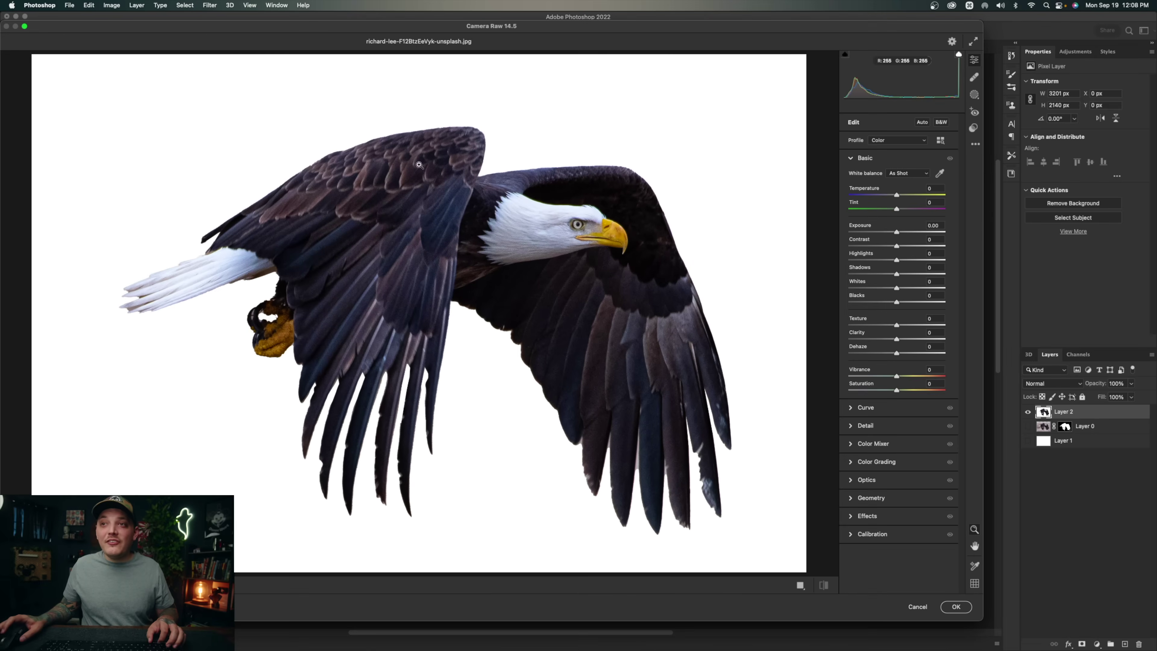
{"action": "left_click_drag", "start_coordinate": [903, 246], "coordinate": [917, 246]}
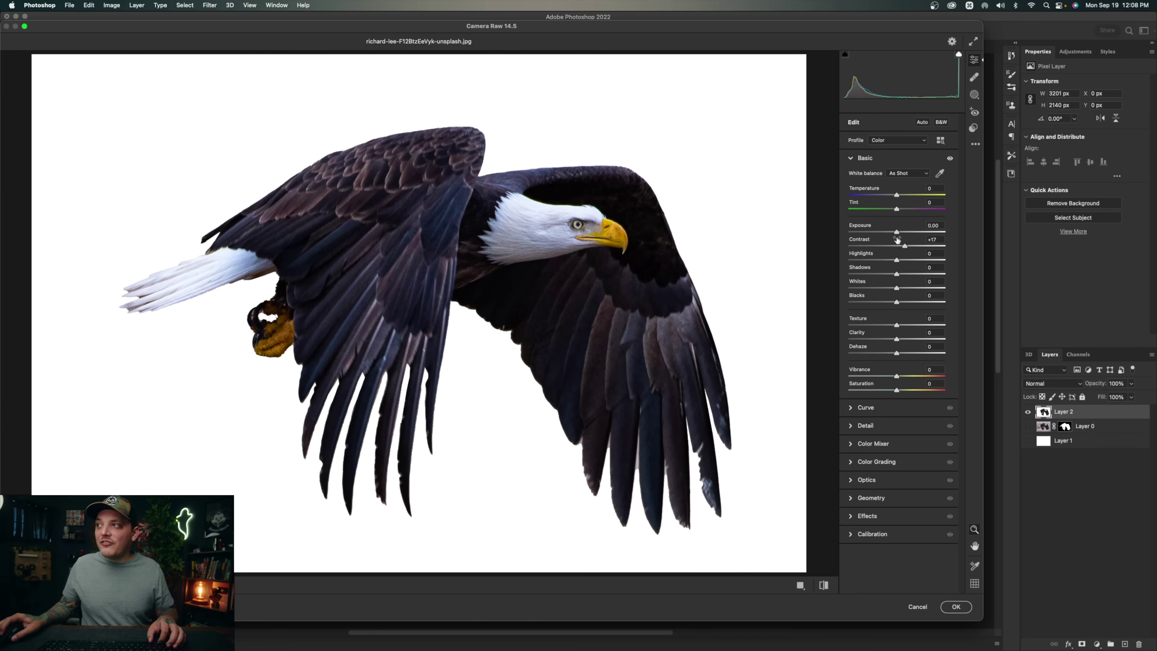
{"action": "left_click_drag", "start_coordinate": [900, 233], "coordinate": [905, 233]}
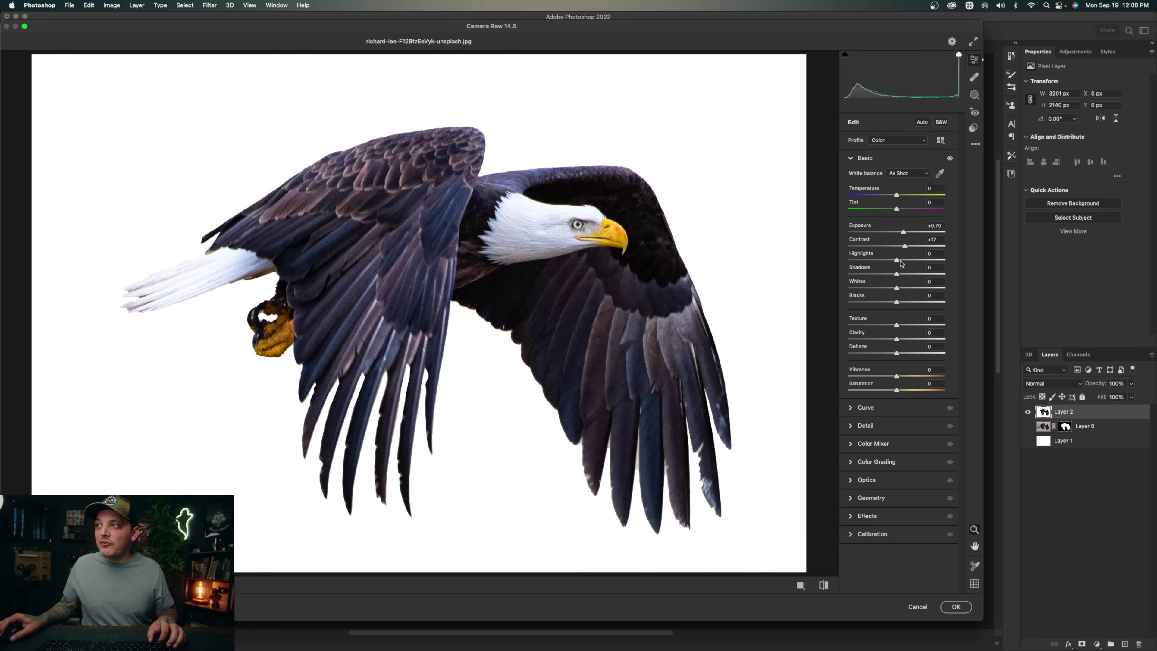
{"action": "left_click_drag", "start_coordinate": [897, 273], "coordinate": [878, 261]}
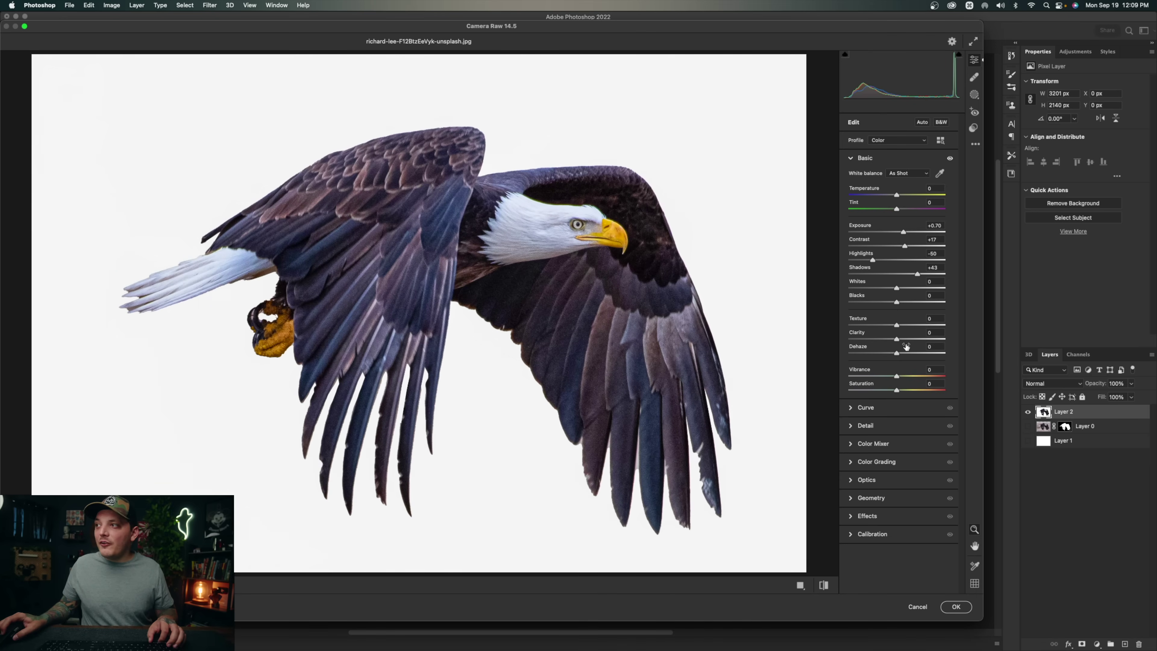
Step: Set Clarity to +42 and apply the Camera Raw Filter to the eagle layer
{"action": "left_click_drag", "start_coordinate": [897, 339], "coordinate": [918, 338]}
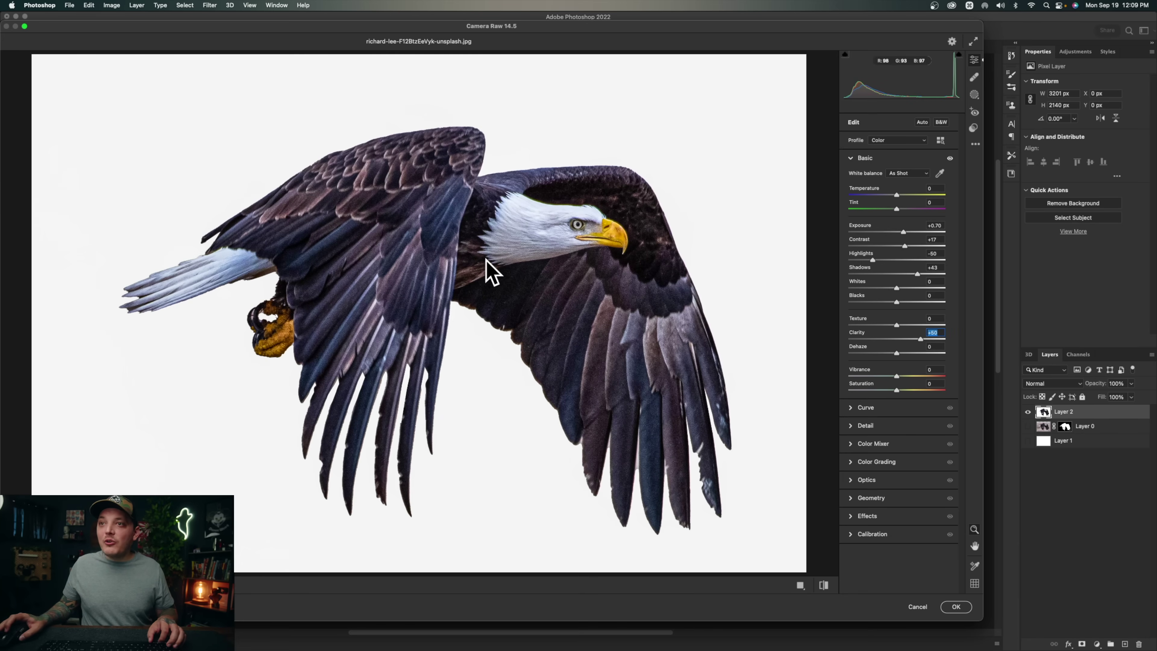
{"action": "left_click_drag", "start_coordinate": [920, 342], "coordinate": [915, 340]}
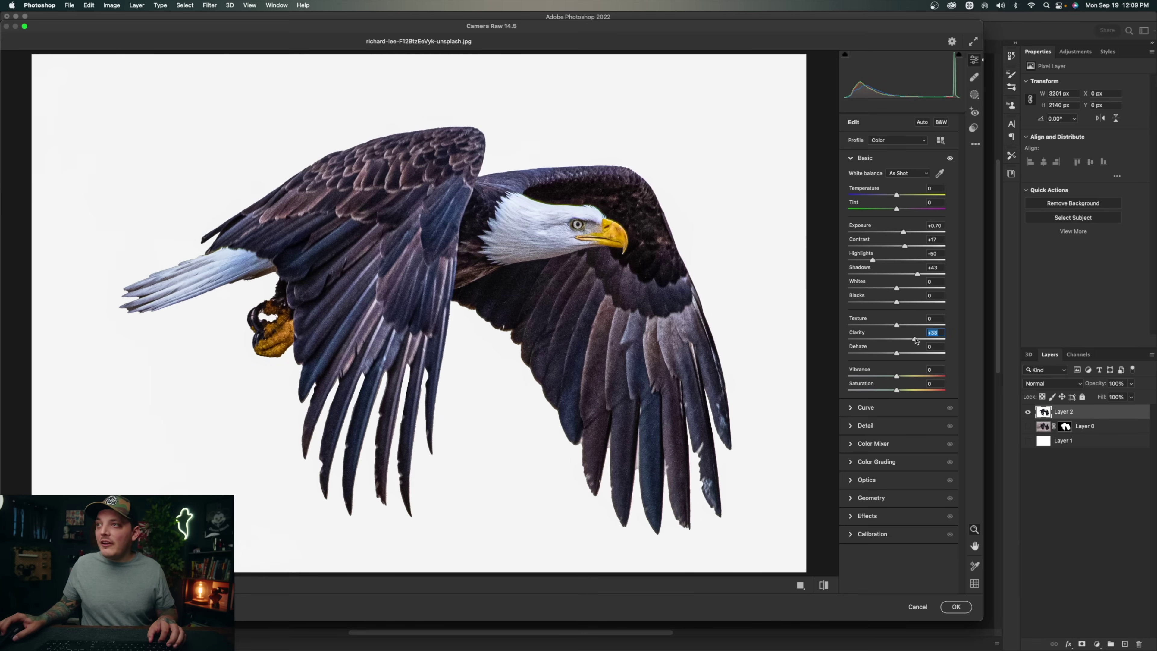
{"action": "left_click", "coordinate": [955, 608]}
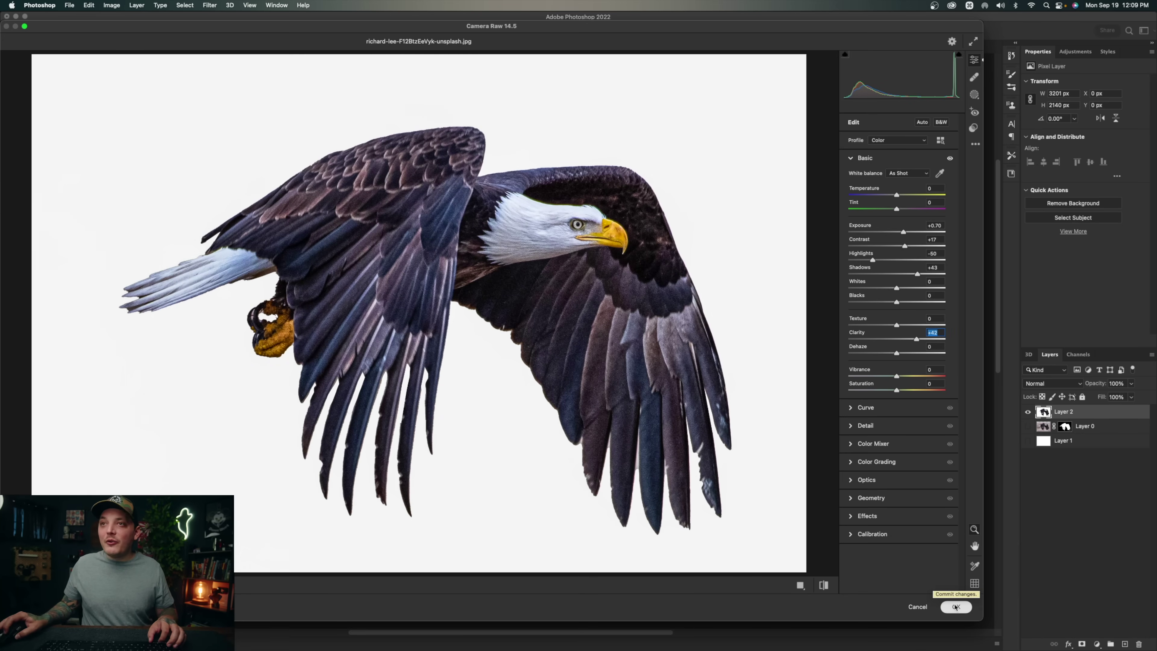
Step: In the Filter Gallery, disable the Torn Edges, Grain and Halftone Pattern effects and enable only Stamp, selecting it for editing
{"action": "key", "text": "space"}
{"action": "left_click_drag", "start_coordinate": [649, 313], "coordinate": [630, 311]}
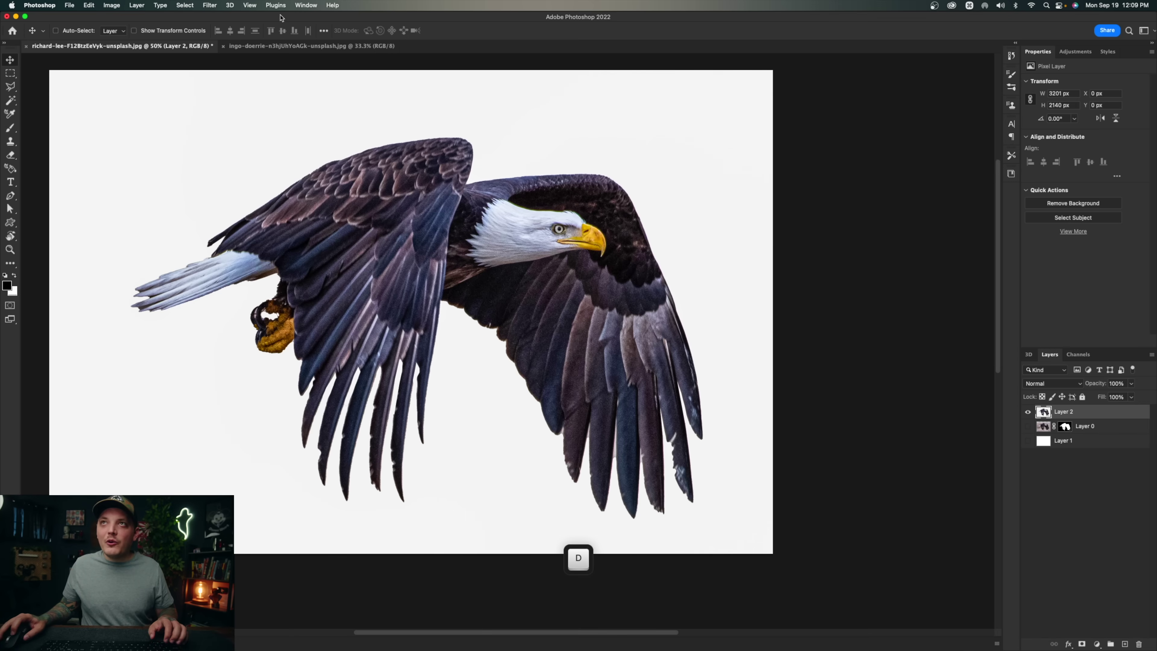
{"action": "left_click", "coordinate": [210, 6]}
{"action": "left_click", "coordinate": [227, 56]}
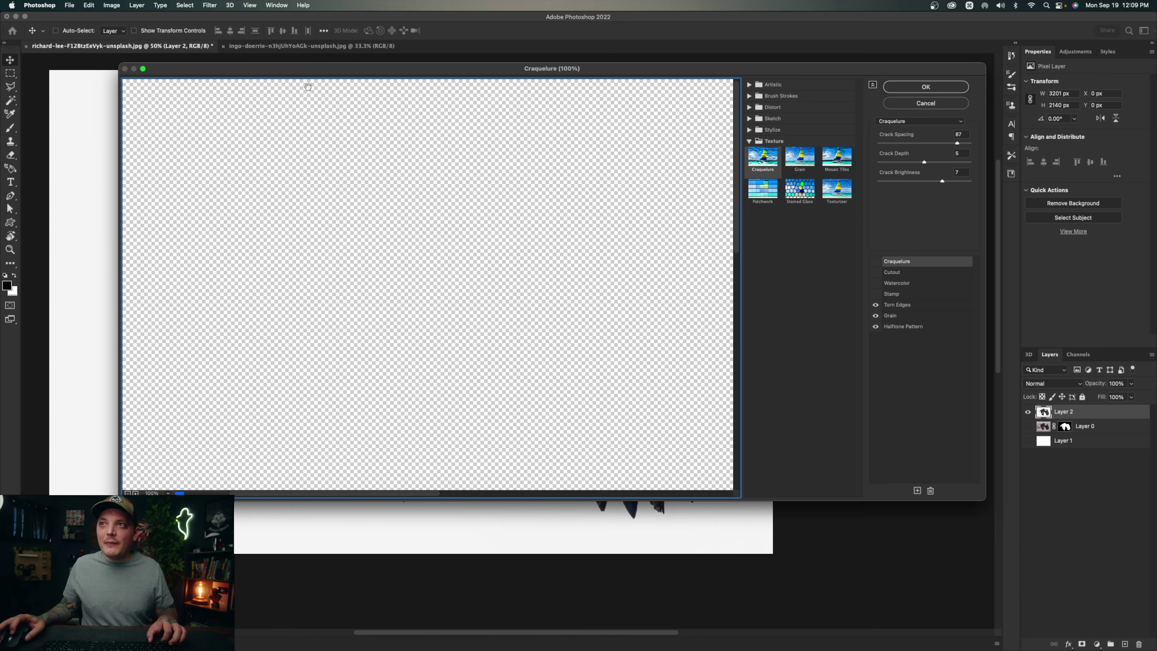
{"action": "key", "text": "alt"}
{"action": "left_click", "coordinate": [490, 279], "text": "alt"}
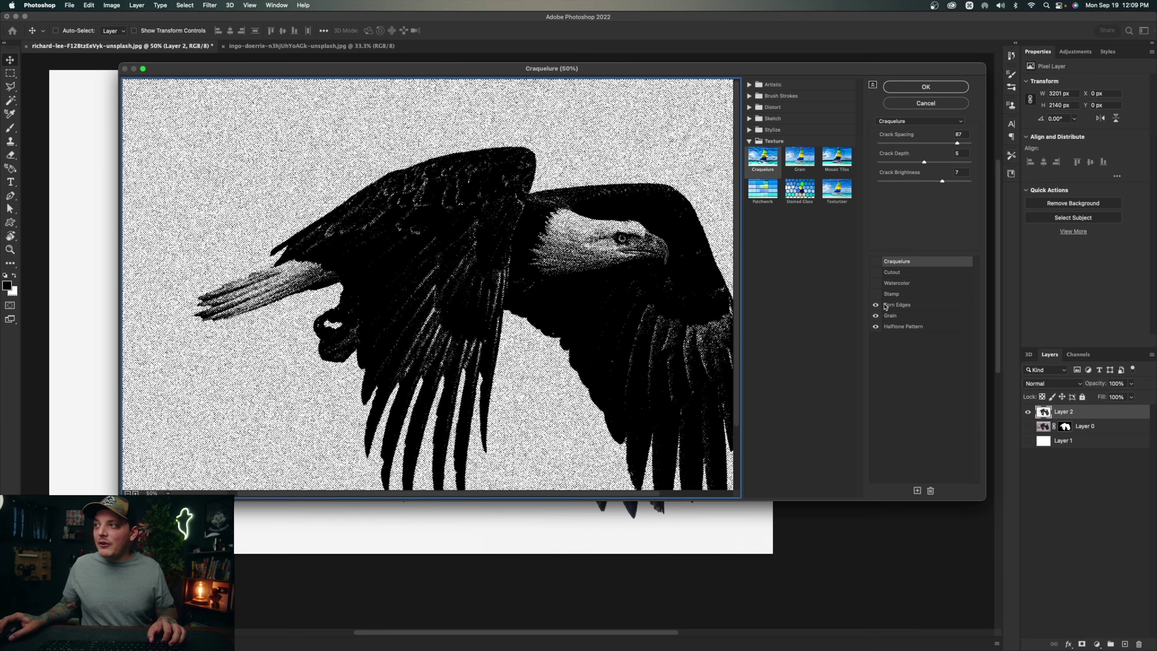
{"action": "left_click", "coordinate": [876, 304]}
{"action": "left_click", "coordinate": [876, 316]}
{"action": "left_click", "coordinate": [876, 327]}
{"action": "left_click", "coordinate": [876, 293]}
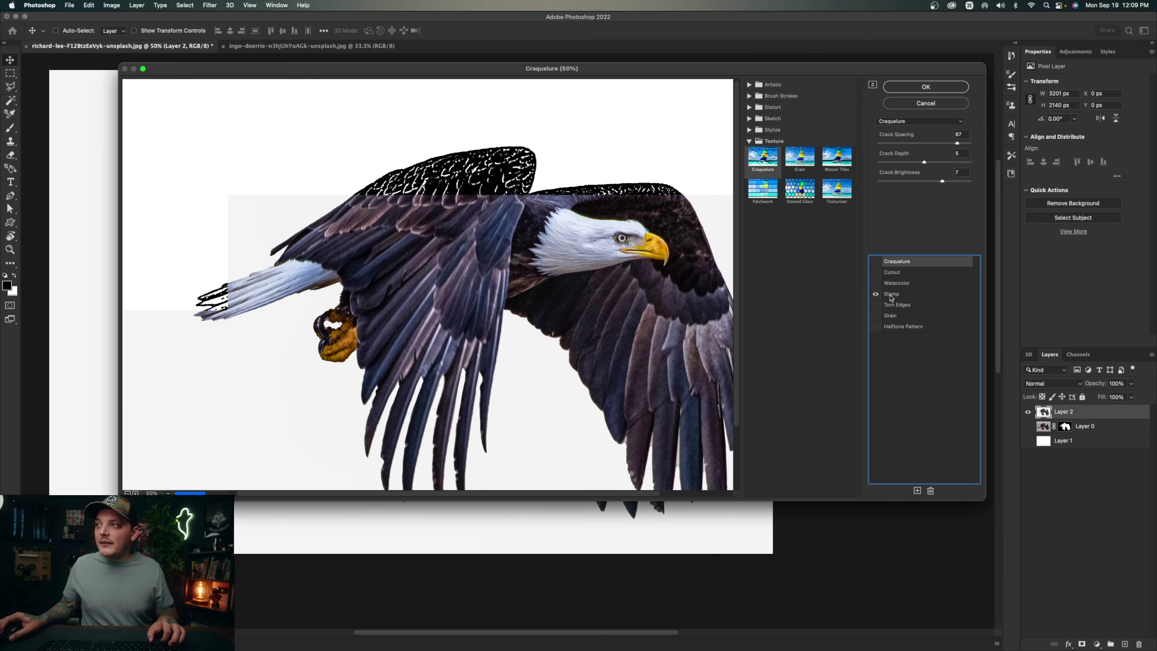
{"action": "left_click", "coordinate": [892, 294]}
Step: Set the Stamp effect's Light/Dark Balance to 4 and Smoothness to 1
{"action": "left_click_drag", "start_coordinate": [375, 257], "coordinate": [410, 248]}
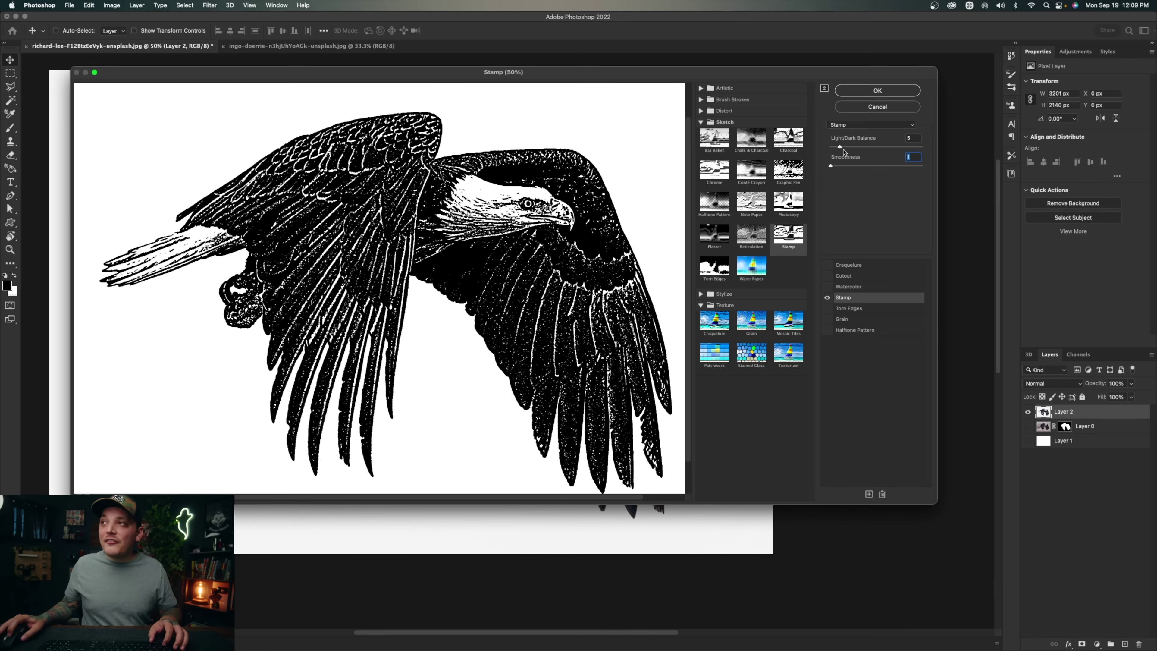
{"action": "mouse_move", "coordinate": [843, 148]}
{"action": "left_mouse_down"}
{"action": "mouse_move", "coordinate": [857, 149]}
{"action": "mouse_move", "coordinate": [839, 148]}
{"action": "left_mouse_up"}
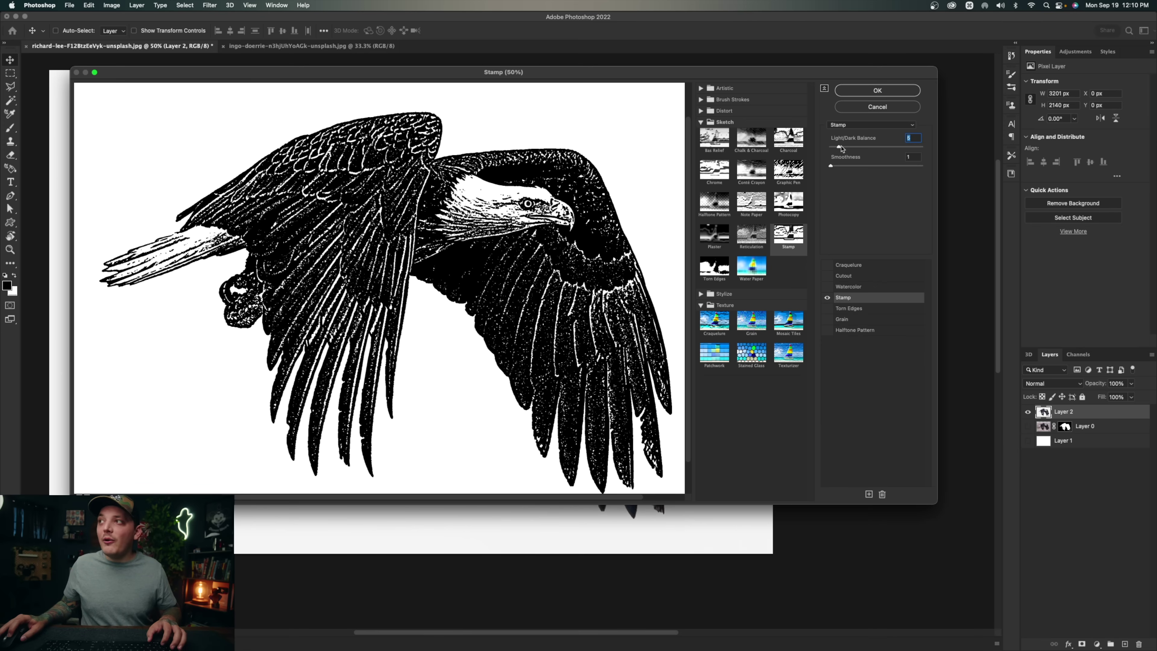
{"action": "left_click_drag", "start_coordinate": [841, 146], "coordinate": [840, 146]}
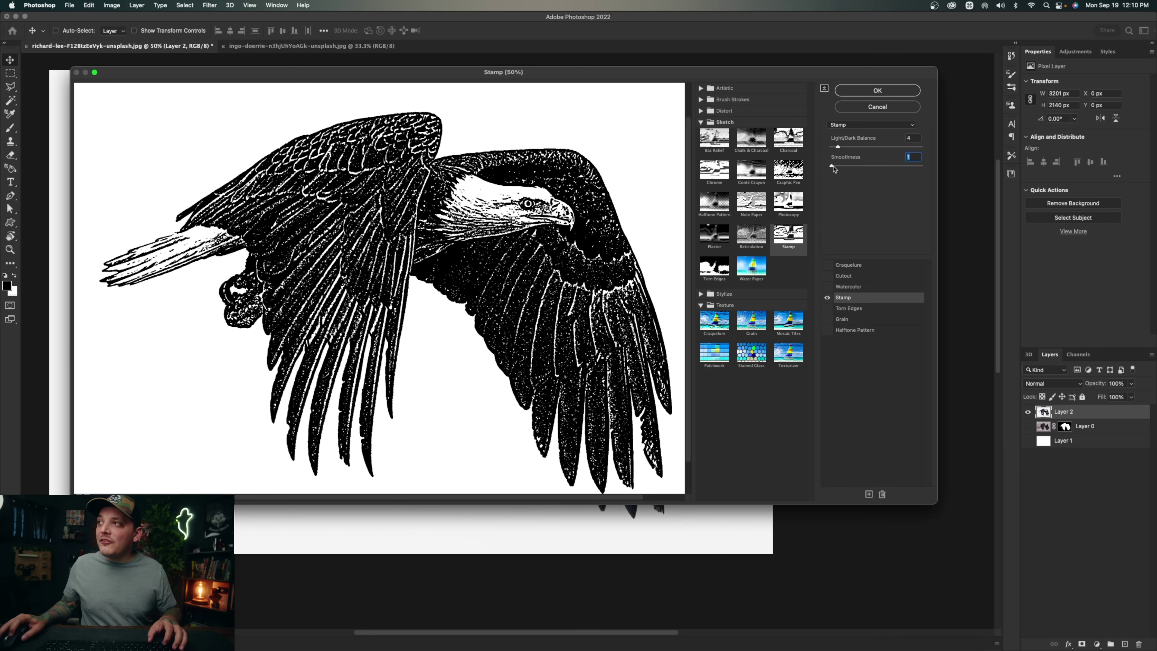
Step: Set the Stamp effect's Smoothness to 4 and apply the Filter Gallery to the eagle layer
{"action": "left_click_drag", "start_coordinate": [833, 169], "coordinate": [839, 170]}
{"action": "scroll", "coordinate": [510, 283], "scroll_direction": "down", "scroll_amount": 1}
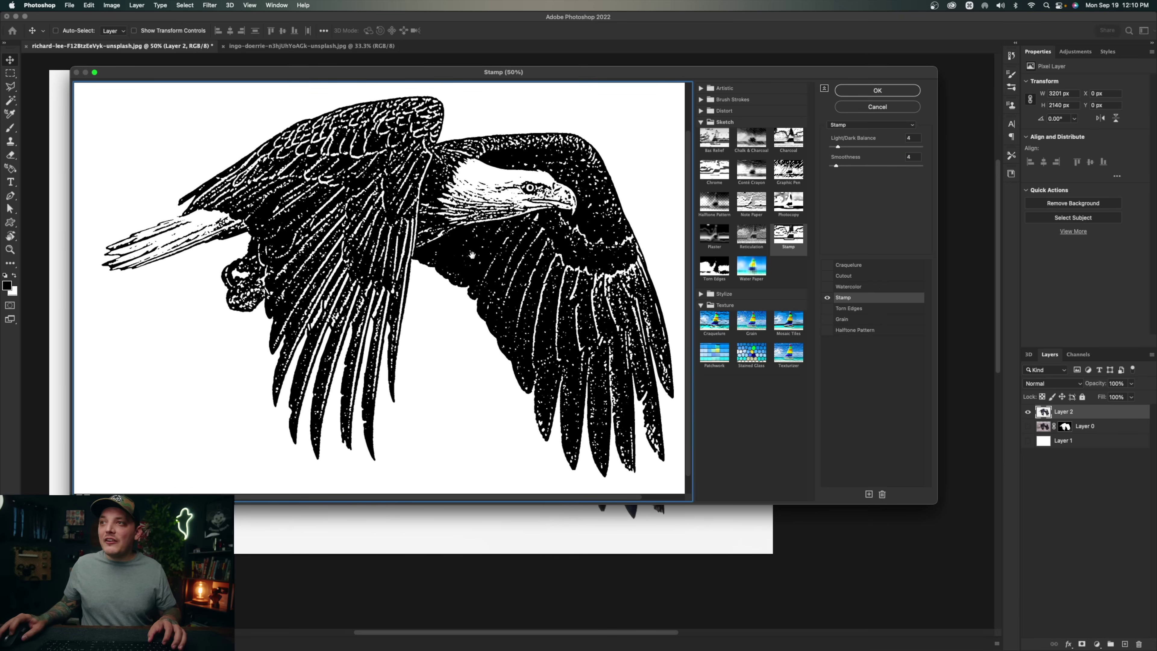
{"action": "scroll", "coordinate": [549, 295], "scroll_direction": "up", "scroll_amount": 1}
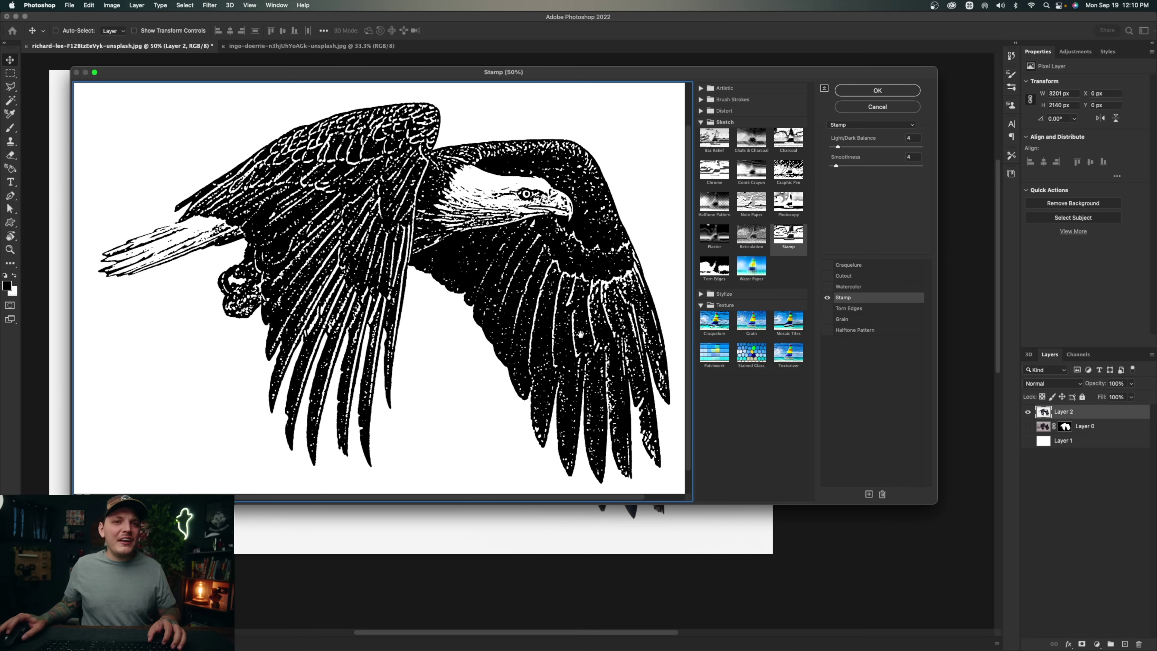
{"action": "mouse_move", "coordinate": [565, 290]}
{"action": "left_mouse_down"}
{"action": "mouse_move", "coordinate": [551, 296]}
{"action": "mouse_move", "coordinate": [569, 300]}
{"action": "mouse_move", "coordinate": [566, 279]}
{"action": "left_mouse_up"}
{"action": "key", "text": "Return"}
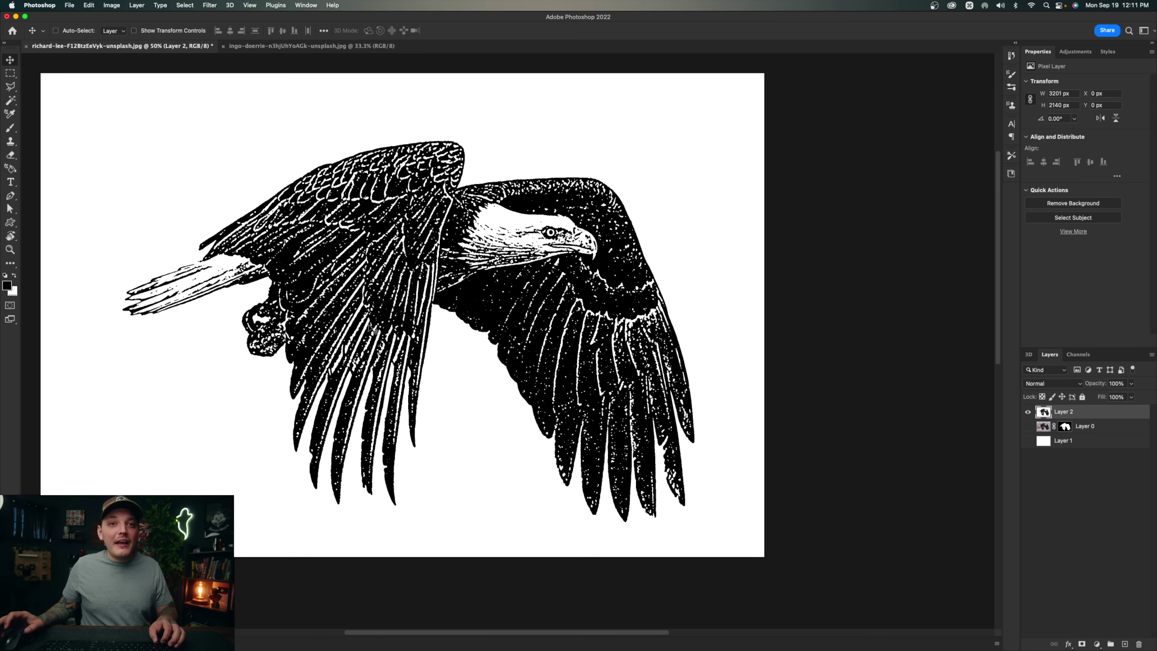
Step: Copy the entire stamped eagle image, switch to Illustrator and paste it into the blank document
{"action": "key", "text": "super+a"}
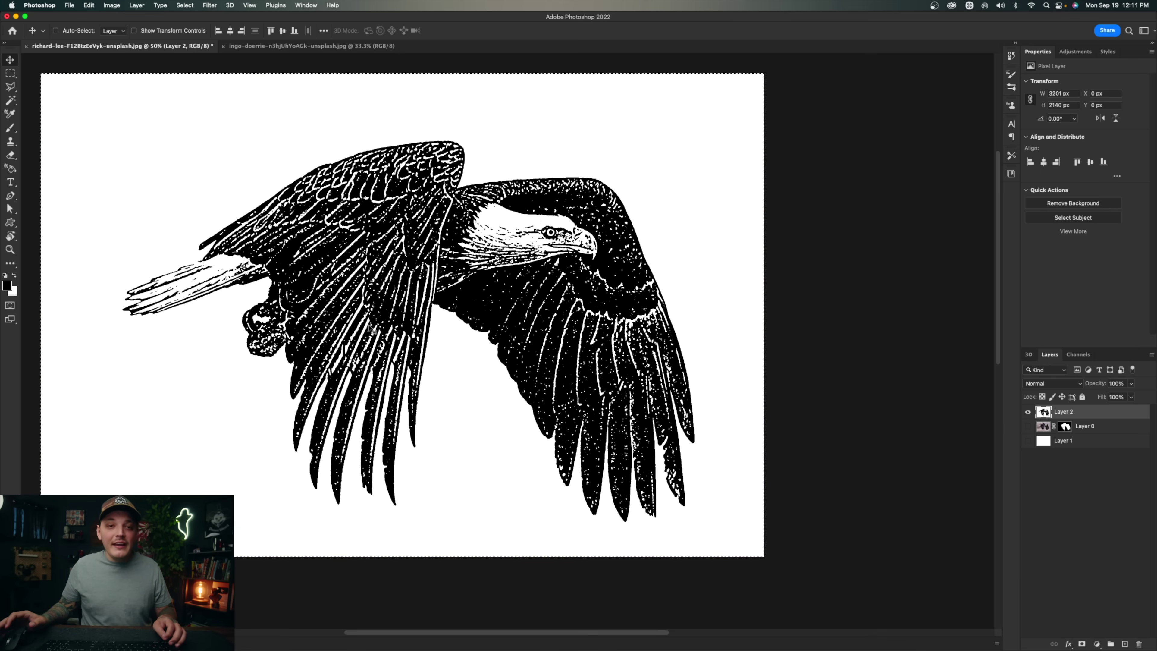
{"action": "key", "text": "super+c"}
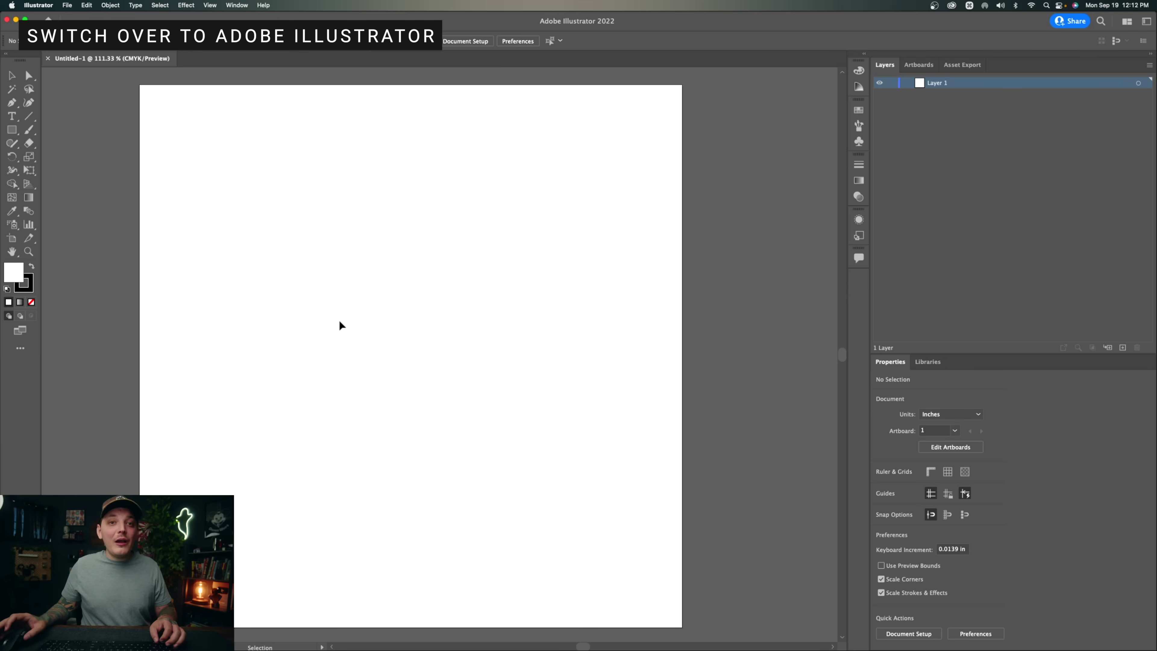
{"action": "key", "text": "super+v"}
{"action": "key", "text": "z"}
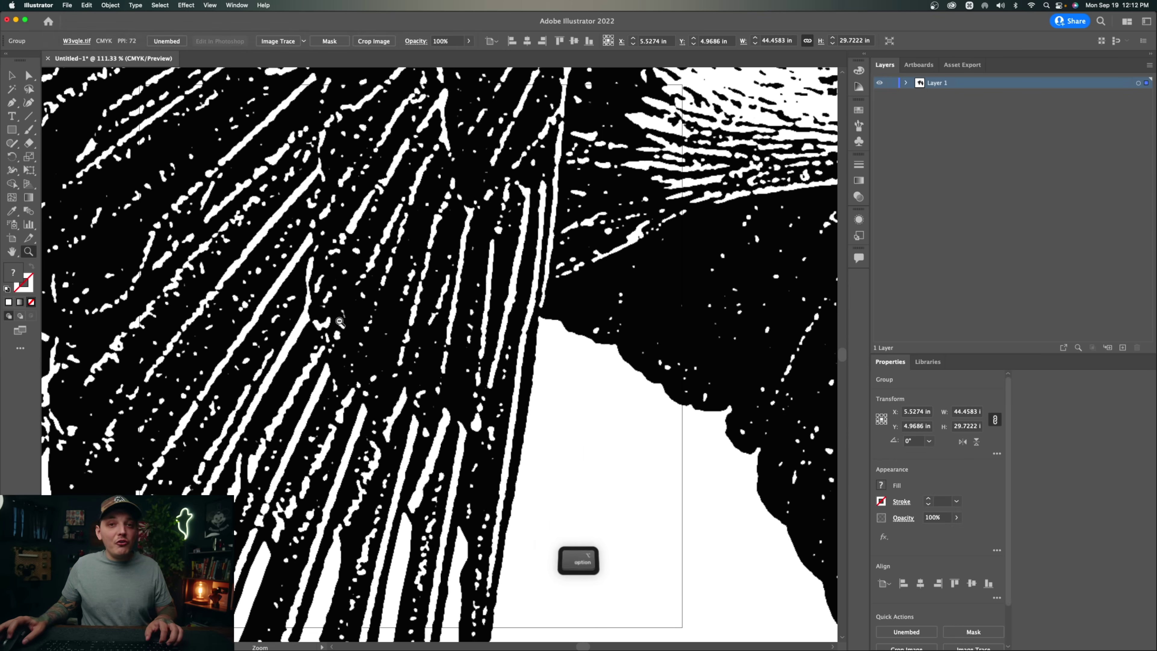
{"action": "left_click", "coordinate": [339, 321], "text": "alt"}
{"action": "left_click", "coordinate": [339, 321], "text": "alt"}
{"action": "left_click_drag", "start_coordinate": [574, 312], "coordinate": [392, 241]}
{"action": "left_click", "coordinate": [401, 278], "text": "alt"}
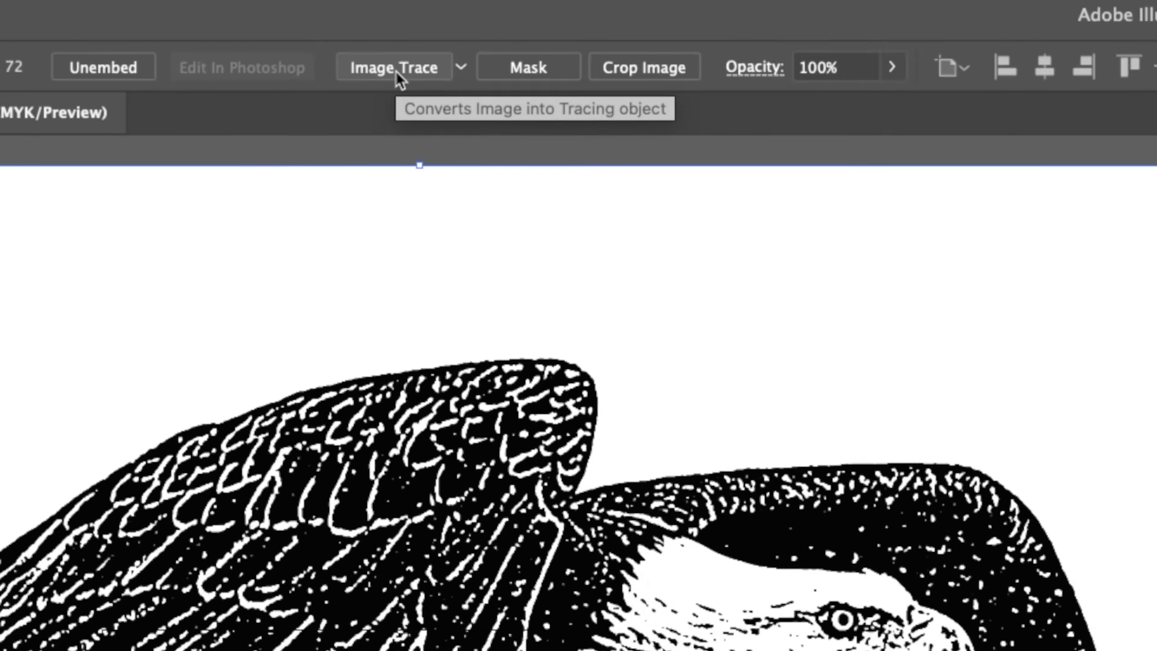
Step: Run Image Trace on the pasted eagle in Black and White mode, with Paths 69%, Corners 79% and Noise 1 px
{"action": "left_click", "coordinate": [476, 91]}
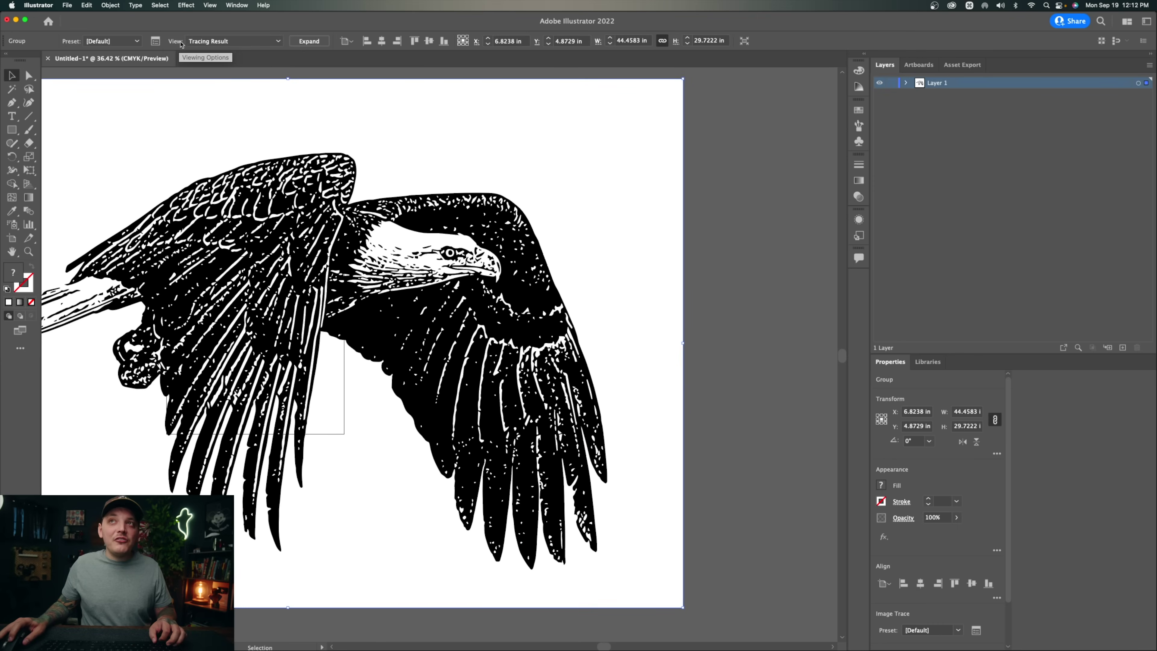
{"action": "left_click", "coordinate": [156, 41]}
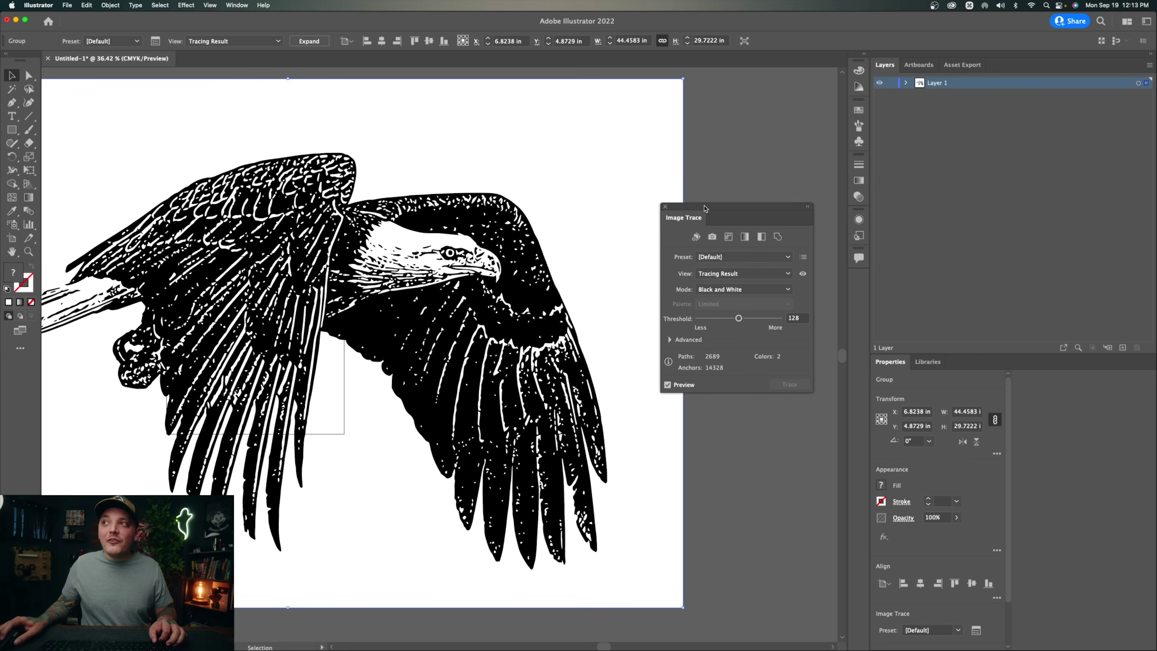
{"action": "mouse_move", "coordinate": [704, 208]}
{"action": "left_mouse_down"}
{"action": "mouse_move", "coordinate": [519, 113]}
{"action": "mouse_move", "coordinate": [608, 126]}
{"action": "left_mouse_up"}
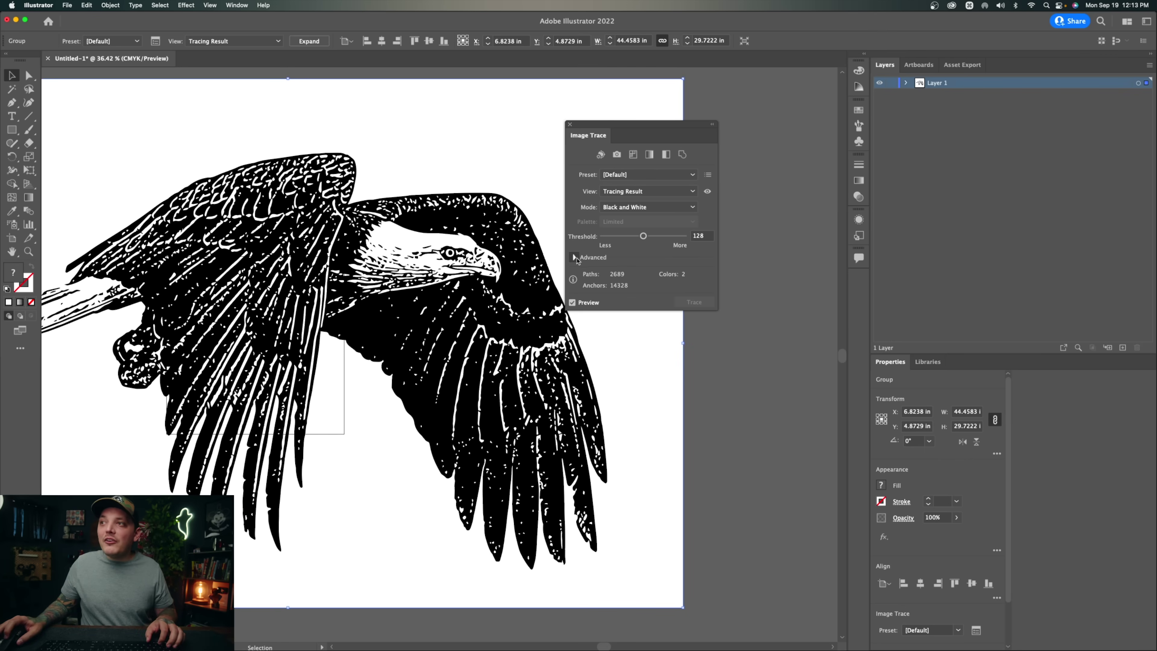
{"action": "left_click", "coordinate": [574, 257]}
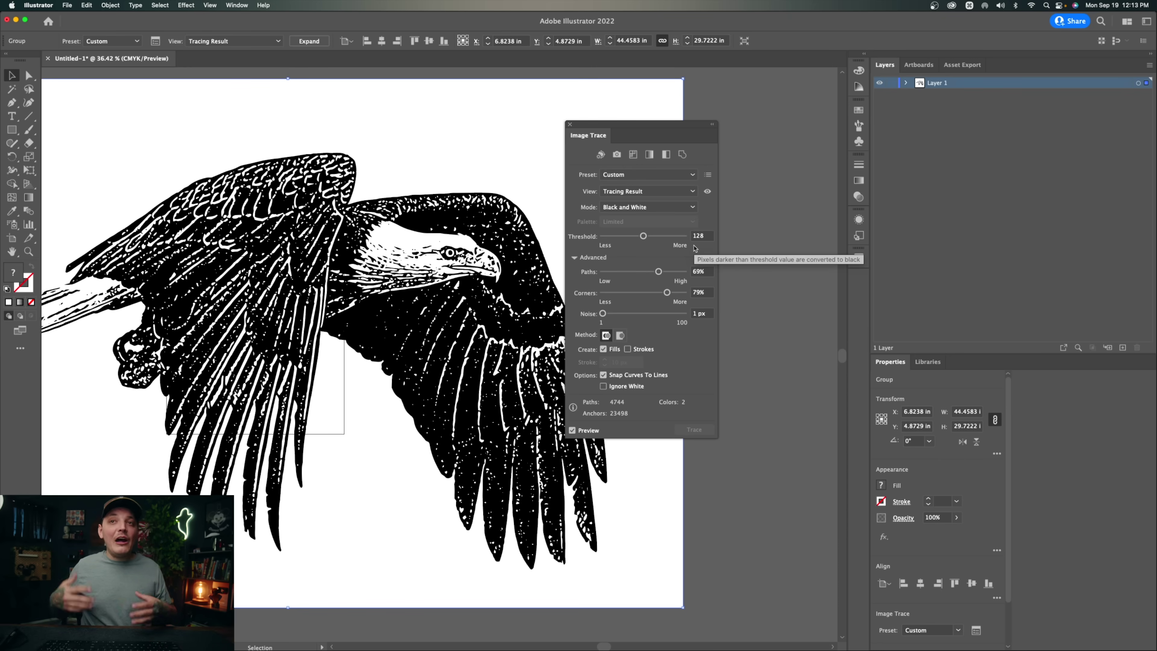
Step: Set the trace's Threshold to 115 with Ignore White enabled and expand the tracing into vector paths
{"action": "left_click", "coordinate": [662, 236]}
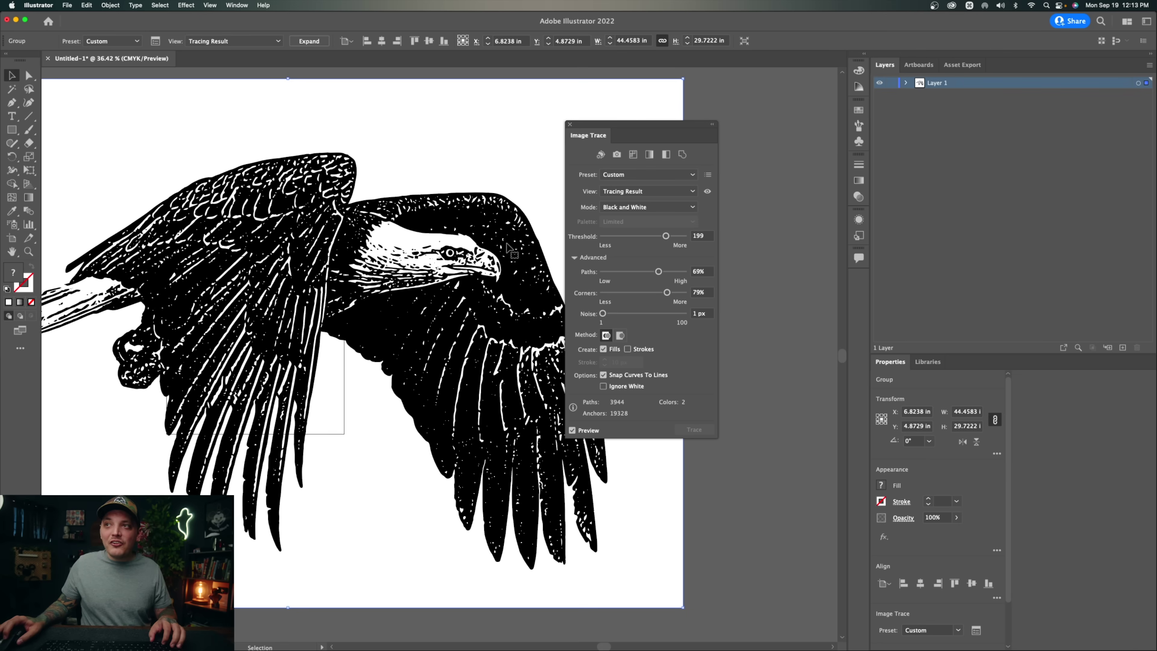
{"action": "left_click", "coordinate": [629, 236]}
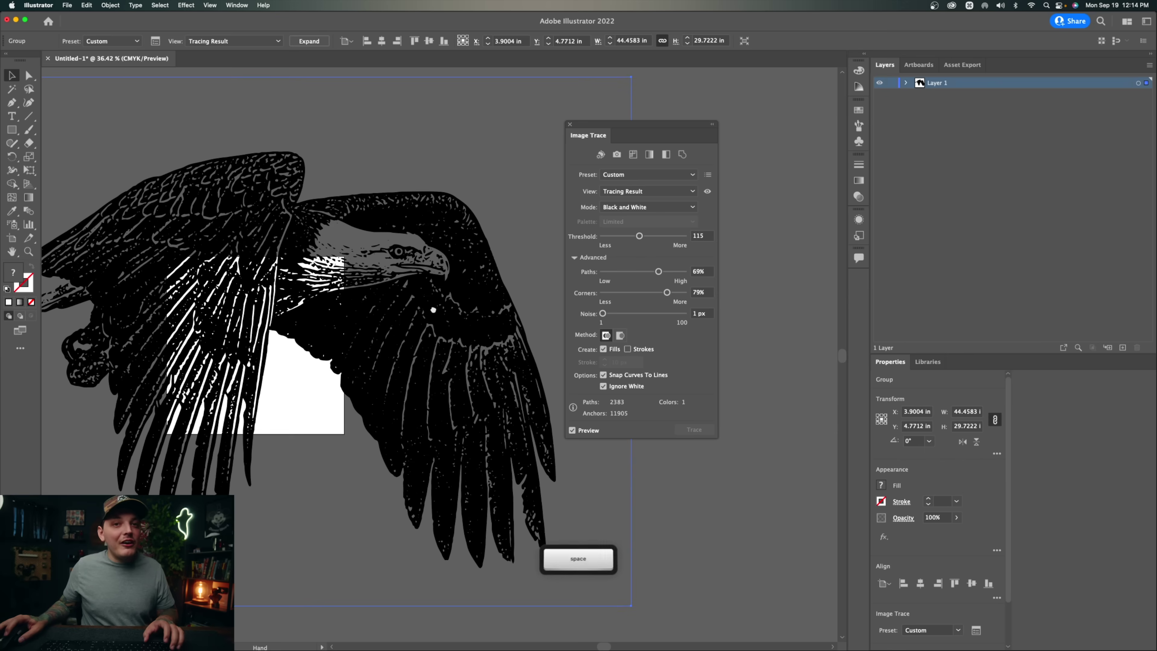
{"action": "mouse_move", "coordinate": [353, 267]}
{"action": "left_mouse_down"}
{"action": "mouse_move", "coordinate": [399, 268]}
{"action": "mouse_move", "coordinate": [335, 276]}
{"action": "mouse_move", "coordinate": [388, 283]}
{"action": "left_mouse_up"}
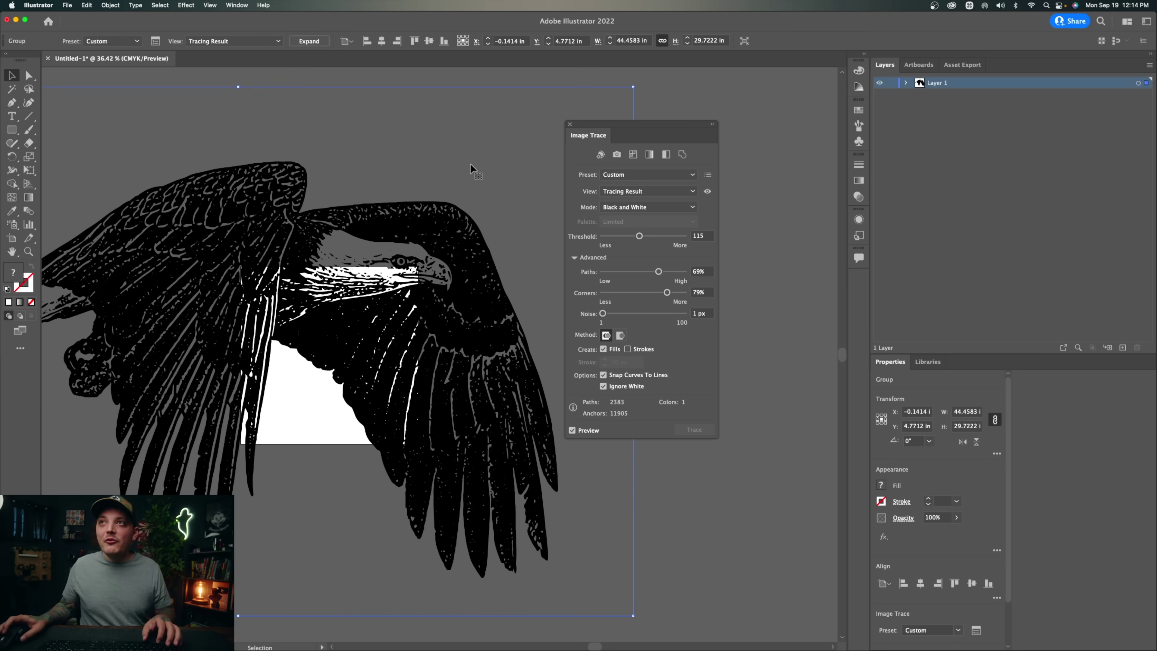
{"action": "left_click", "coordinate": [318, 42]}
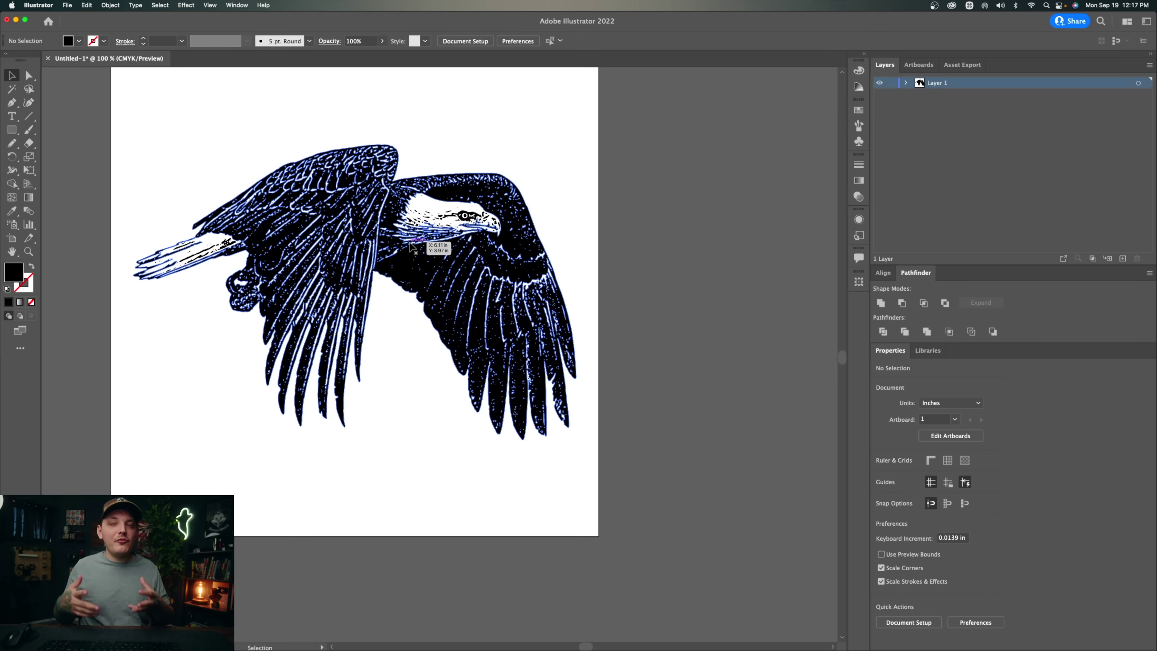
Step: Duplicate the vector eagle beside the artboard and unite the copy into a solid silhouette
{"action": "left_click_drag", "start_coordinate": [412, 246], "coordinate": [283, 248]}
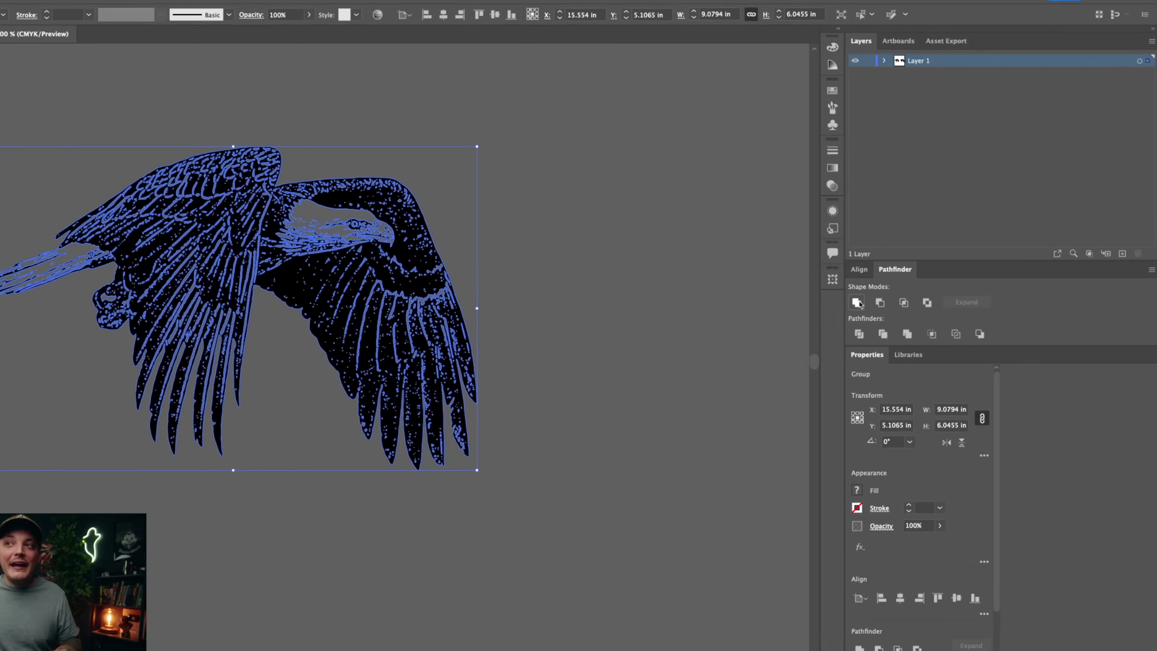
{"action": "left_click", "coordinate": [857, 302]}
{"action": "key", "text": "space"}
{"action": "left_click_drag", "start_coordinate": [559, 282], "coordinate": [710, 282]}
{"action": "left_click_drag", "start_coordinate": [412, 264], "coordinate": [556, 253]}
{"action": "key", "text": "z"}
{"action": "left_click", "coordinate": [558, 269]}
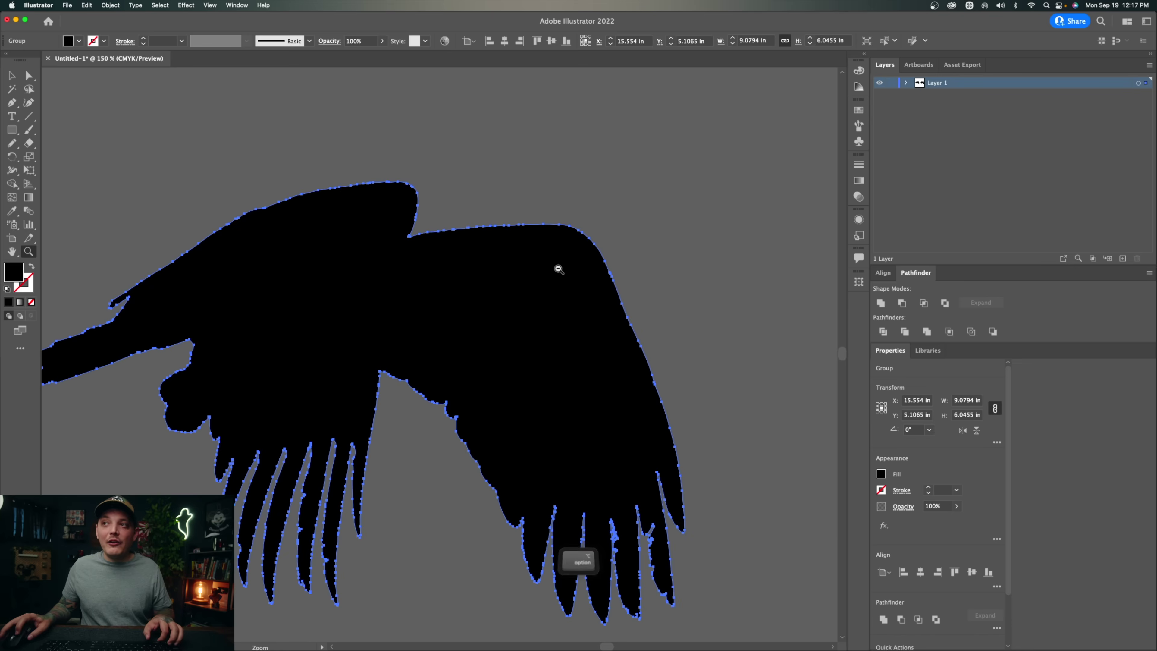
{"action": "left_click", "coordinate": [559, 269], "text": "alt"}
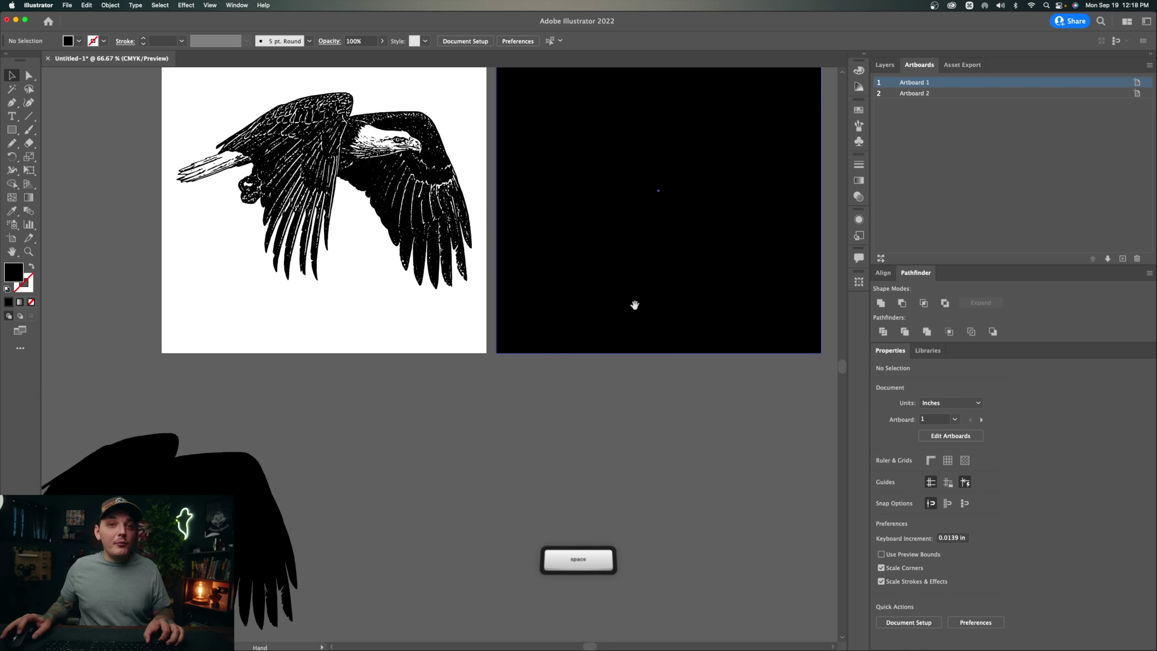
Step: Duplicate the black silhouette below the artboards and align a copy of the detailed eagle exactly over it
{"action": "left_click_drag", "start_coordinate": [373, 455], "coordinate": [348, 370]}
{"action": "left_click_drag", "start_coordinate": [172, 420], "coordinate": [433, 420]}
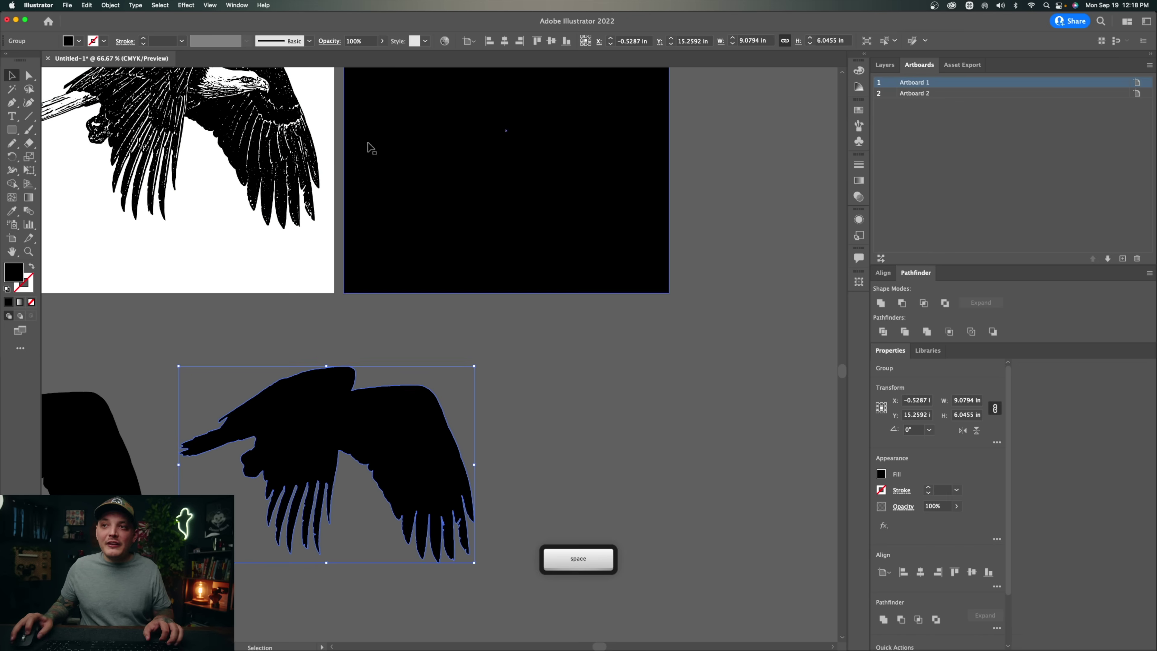
{"action": "left_click_drag", "start_coordinate": [278, 129], "coordinate": [429, 458]}
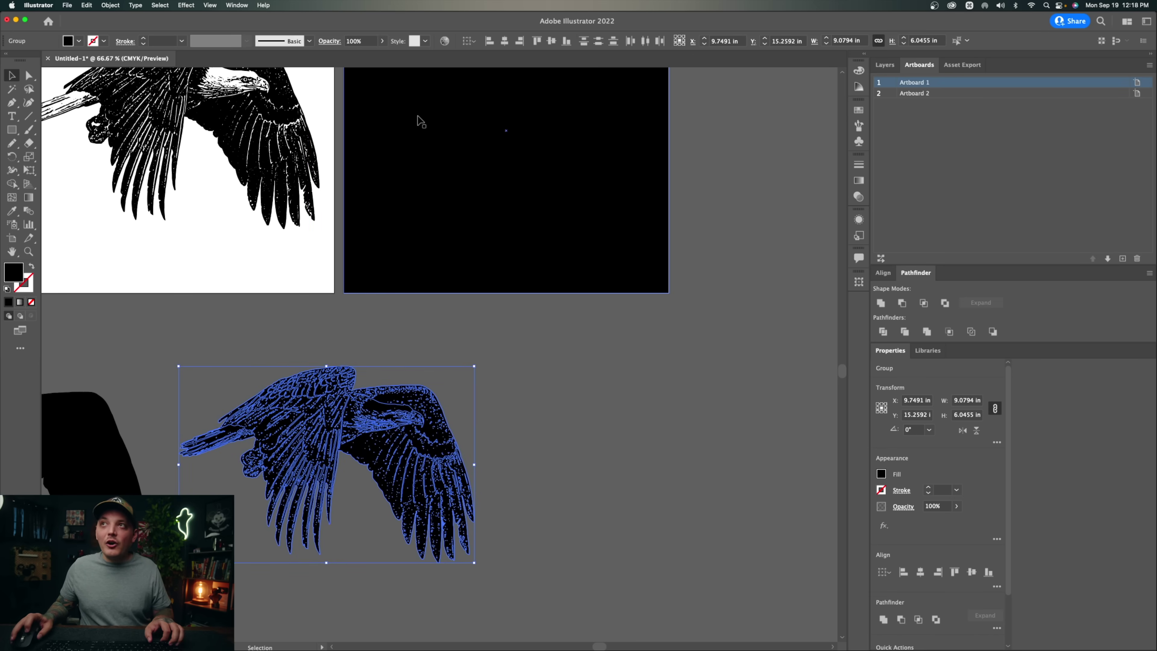
{"action": "key", "text": "Delete"}
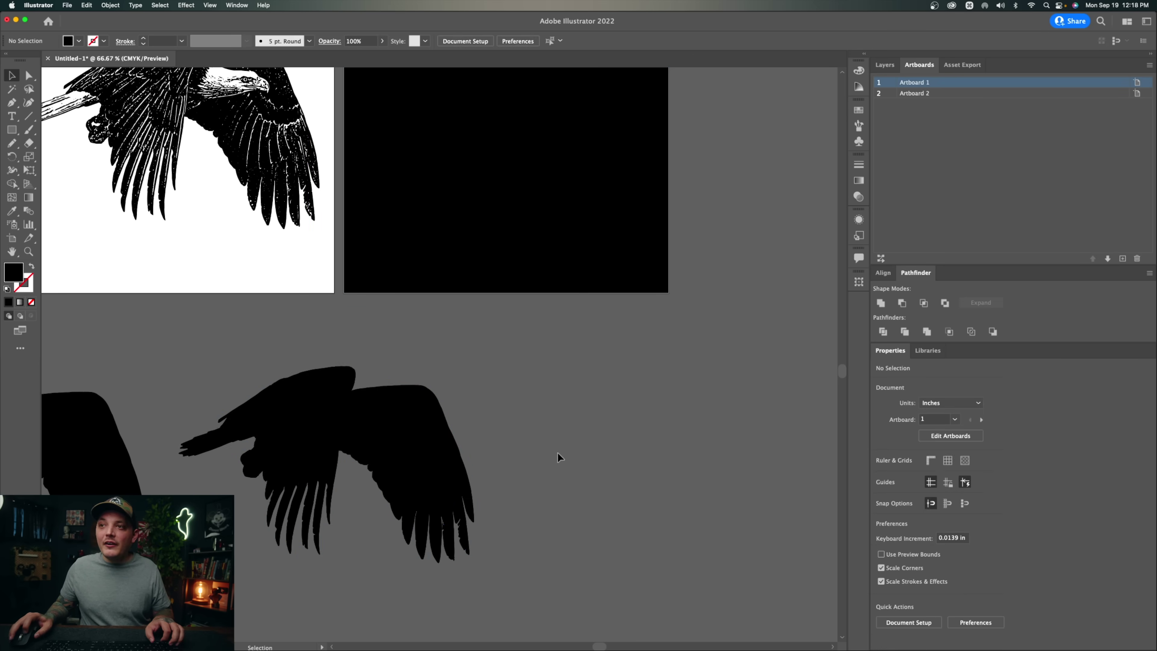
Step: Send the silhouette copy behind the detailed eagle and fill it with white
{"action": "left_click", "coordinate": [378, 426]}
{"action": "key", "text": "super+["}
{"action": "key", "text": "shift+super+["}
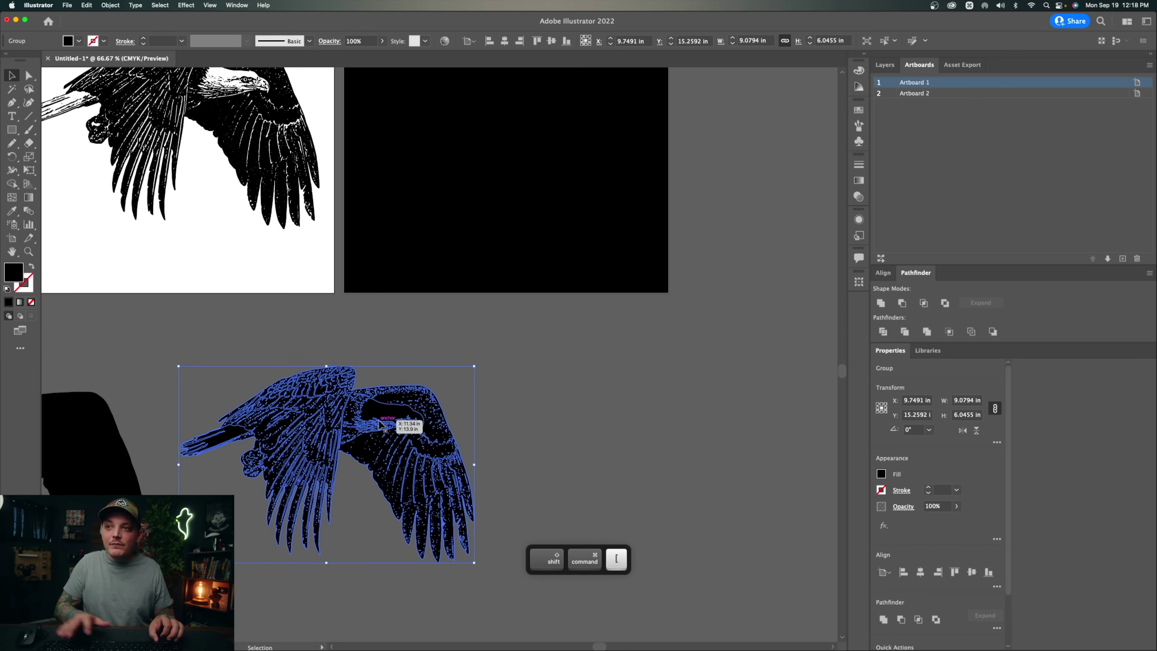
{"action": "left_click", "coordinate": [380, 424]}
{"action": "left_click", "coordinate": [81, 40]}
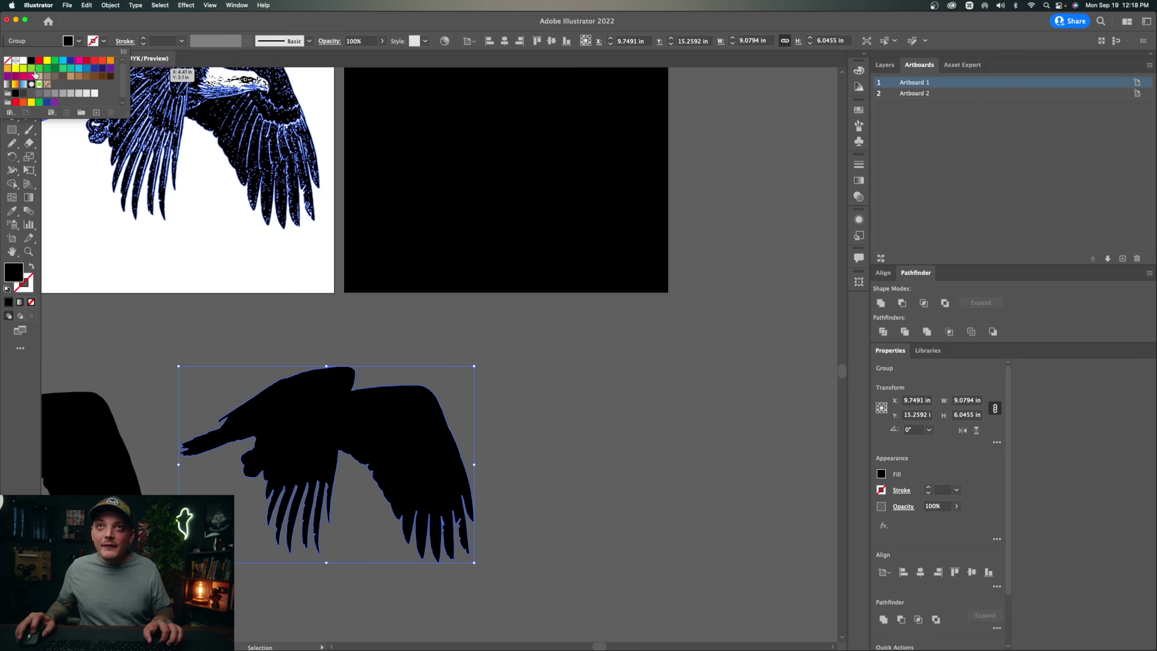
{"action": "left_click", "coordinate": [34, 73]}
{"action": "left_click_drag", "start_coordinate": [515, 357], "coordinate": [175, 563]}
{"action": "key", "text": "super+g"}
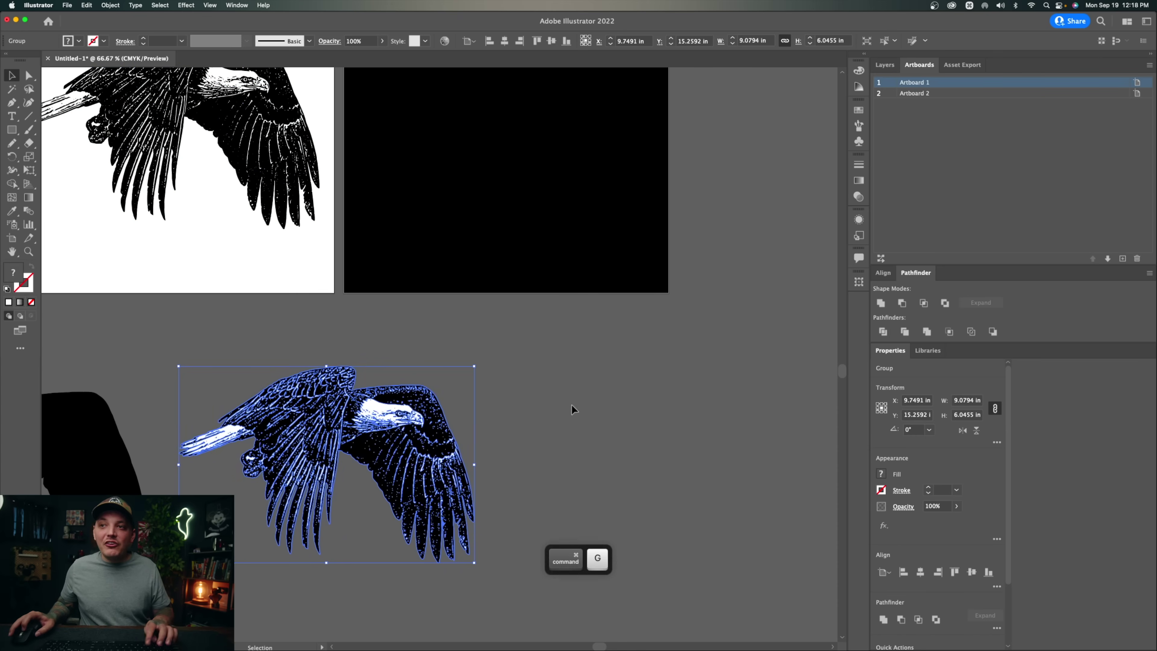
{"action": "left_click", "coordinate": [574, 408]}
{"action": "key", "text": "space"}
{"action": "left_click_drag", "start_coordinate": [574, 405], "coordinate": [505, 445]}
{"action": "key", "text": "super+z"}
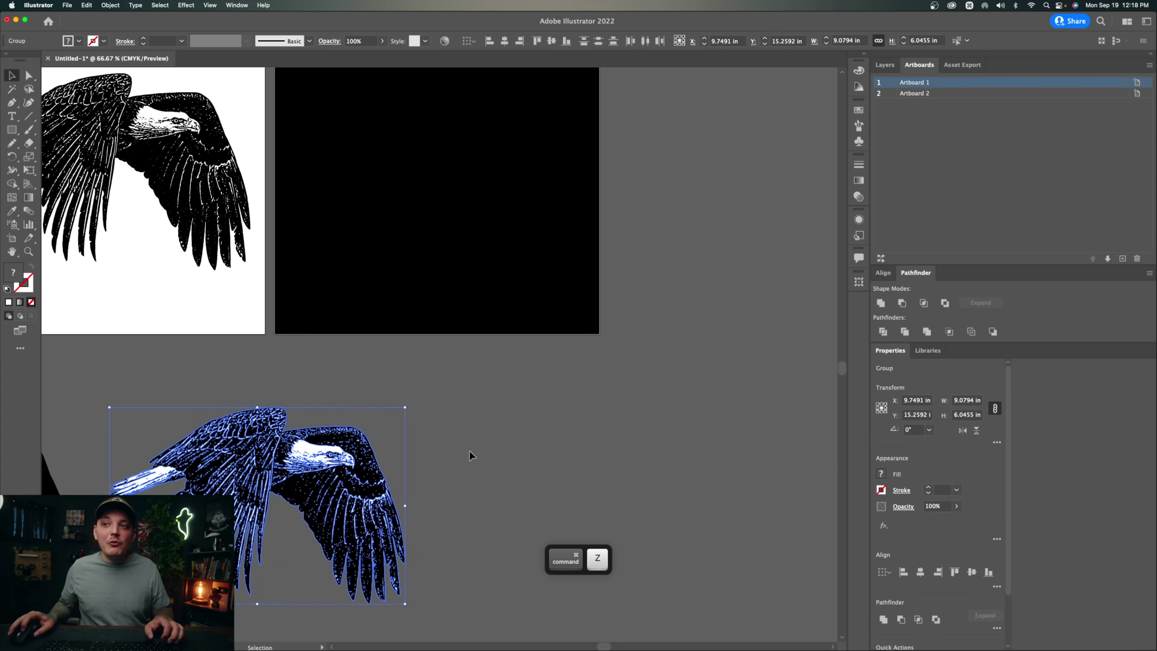
{"action": "left_click", "coordinate": [470, 457]}
{"action": "mouse_move", "coordinate": [308, 447]}
{"action": "left_mouse_down"}
{"action": "mouse_move", "coordinate": [353, 479]}
{"action": "mouse_move", "coordinate": [418, 472]}
{"action": "left_mouse_up"}
{"action": "key", "text": "super+z"}
Step: Give the white silhouette behind the detailed eagle a 6 pt white stroke
{"action": "key", "text": "space"}
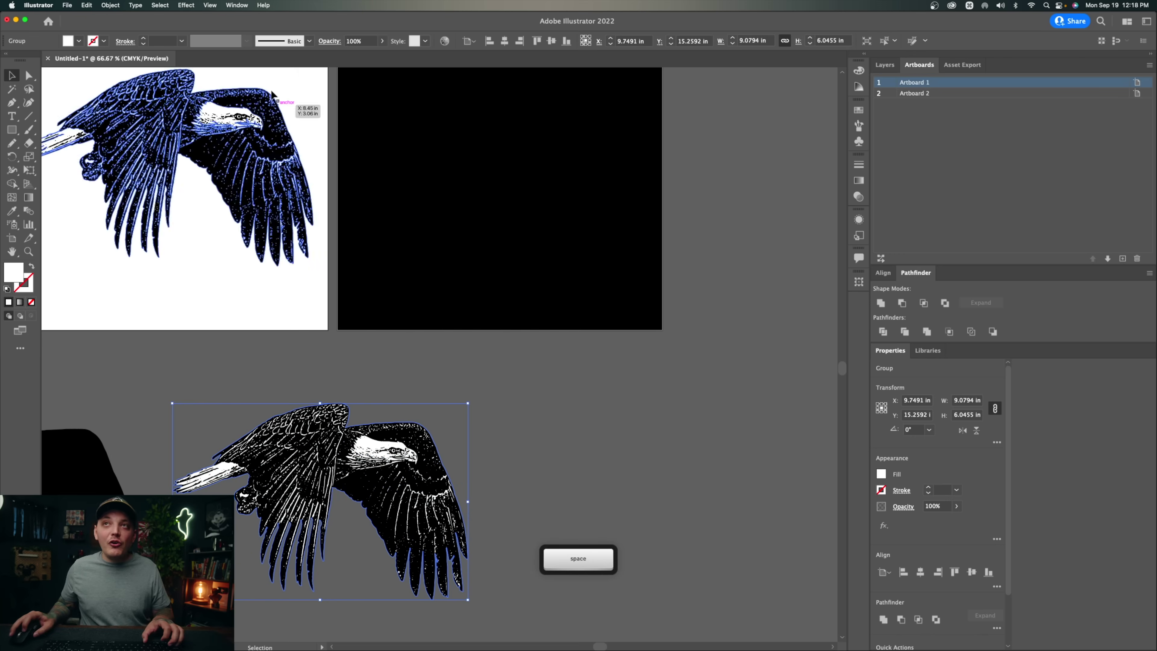
{"action": "left_click", "coordinate": [144, 38]}
{"action": "left_click", "coordinate": [145, 38]}
{"action": "left_click", "coordinate": [145, 38]}
{"action": "left_click", "coordinate": [145, 37]}
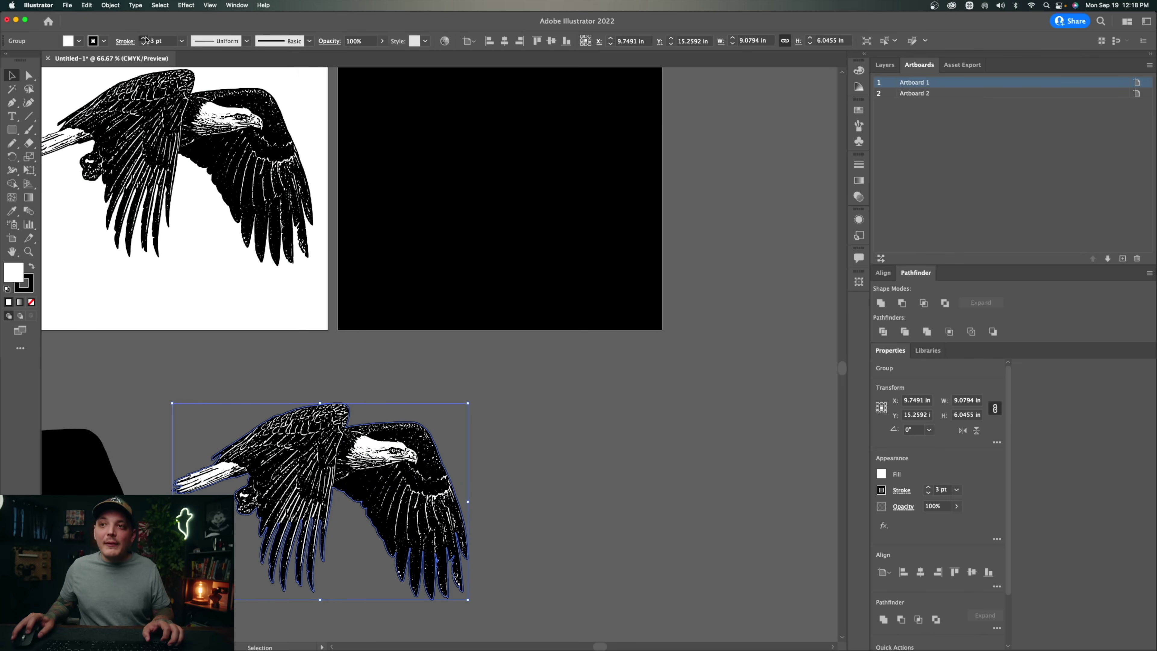
{"action": "left_click", "coordinate": [145, 38]}
{"action": "left_click", "coordinate": [145, 38]}
{"action": "left_click", "coordinate": [145, 38]}
{"action": "left_click", "coordinate": [103, 41]}
{"action": "left_click", "coordinate": [24, 60]}
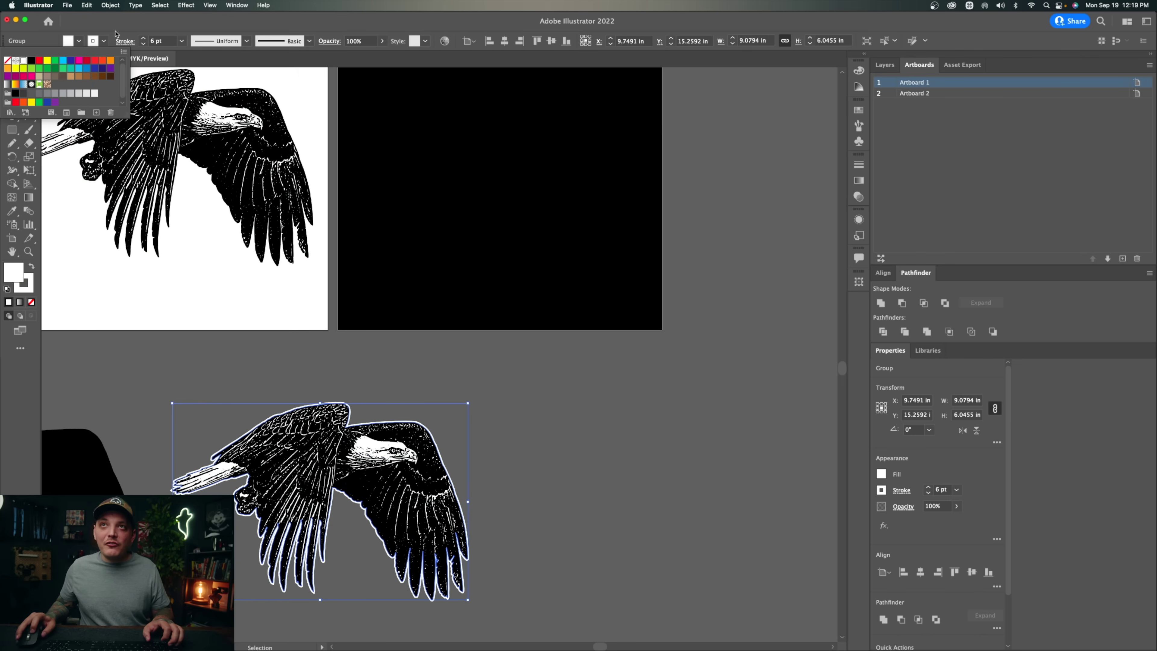
{"action": "left_click", "coordinate": [546, 415]}
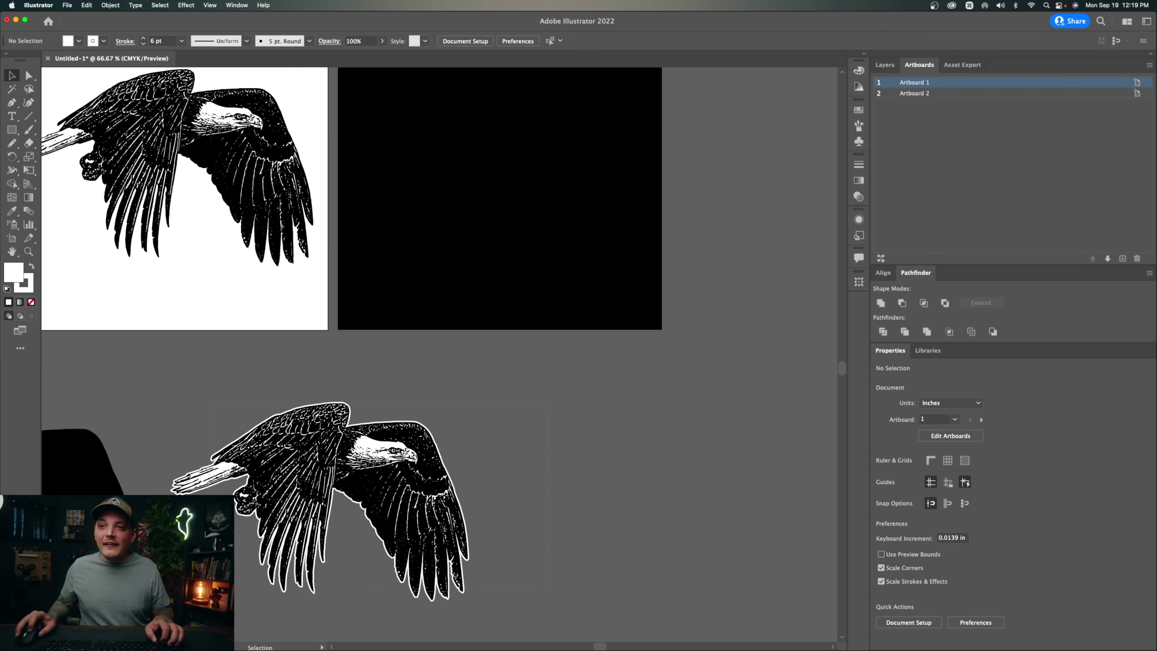
Step: Group the detailed eagle with its outlined silhouette and place the group in front, roughly centred on the black artboard
{"action": "left_click", "coordinate": [389, 481]}
{"action": "left_click_drag", "start_coordinate": [389, 481], "coordinate": [358, 250]}
{"action": "key", "text": "shift+super+]"}
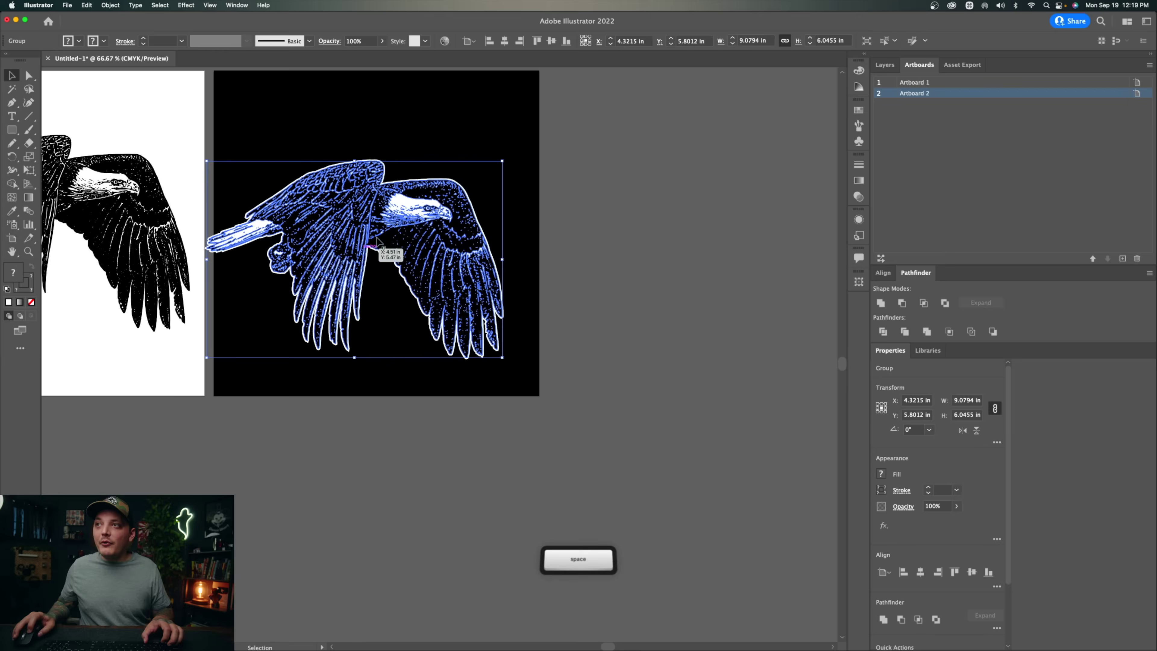
{"action": "left_click_drag", "start_coordinate": [401, 218], "coordinate": [447, 182]}
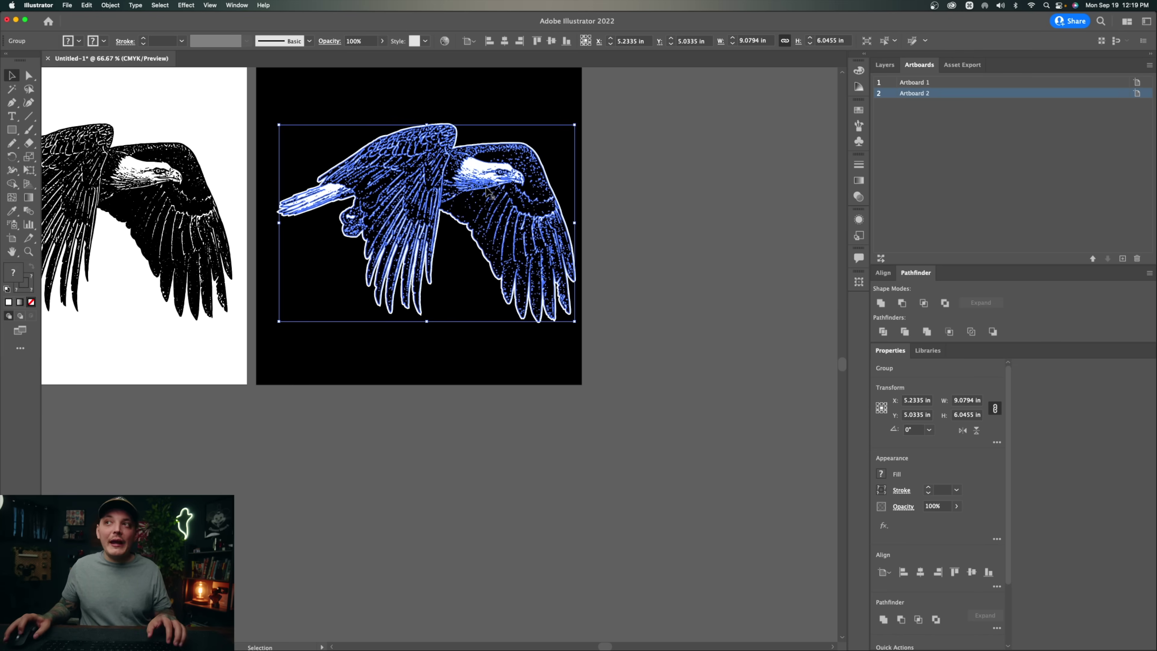
{"action": "mouse_move", "coordinate": [492, 190]}
{"action": "left_mouse_down"}
{"action": "mouse_move", "coordinate": [518, 188]}
{"action": "mouse_move", "coordinate": [485, 177]}
{"action": "left_mouse_up"}
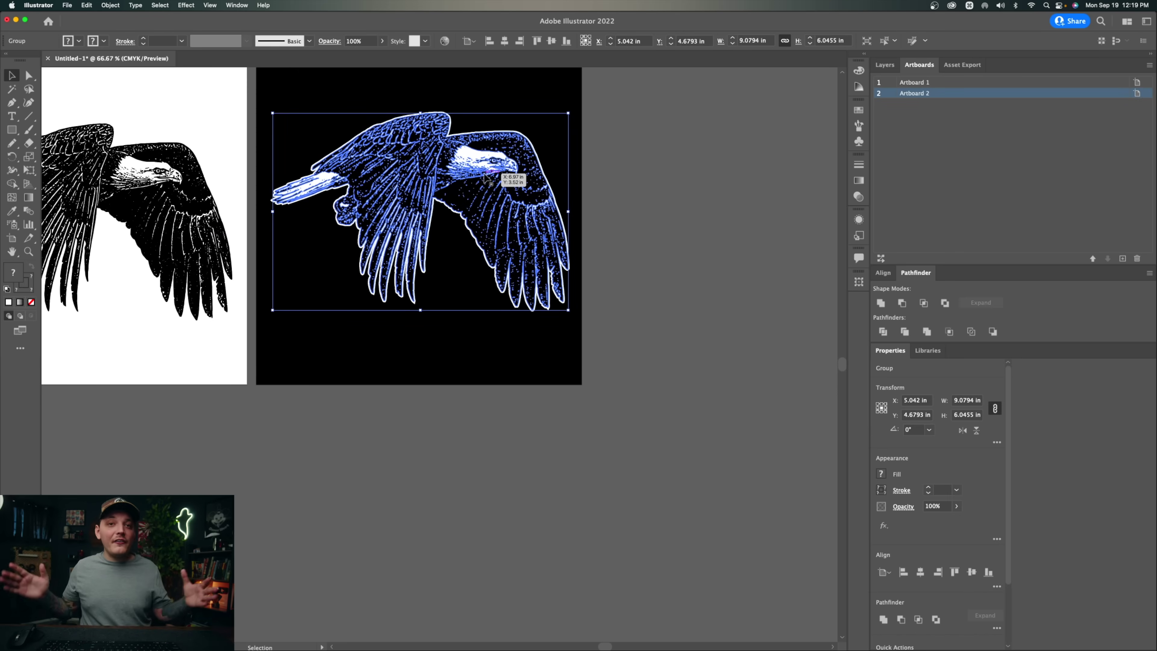
{"action": "left_click_drag", "start_coordinate": [486, 178], "coordinate": [643, 182]}
{"action": "key", "text": "space"}
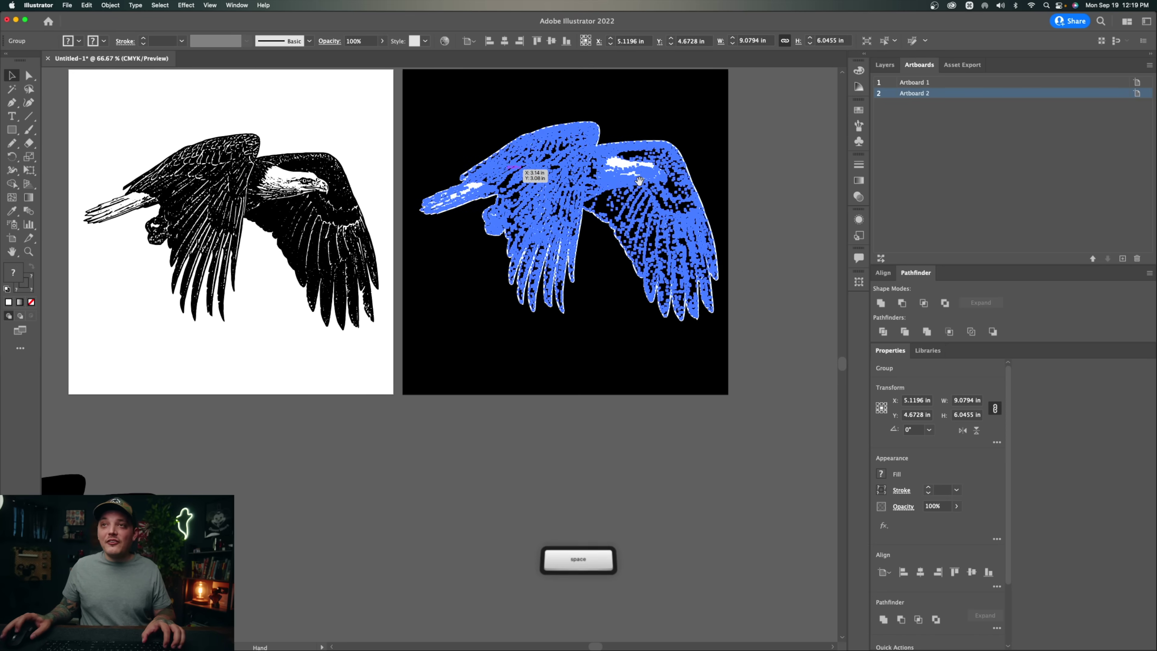